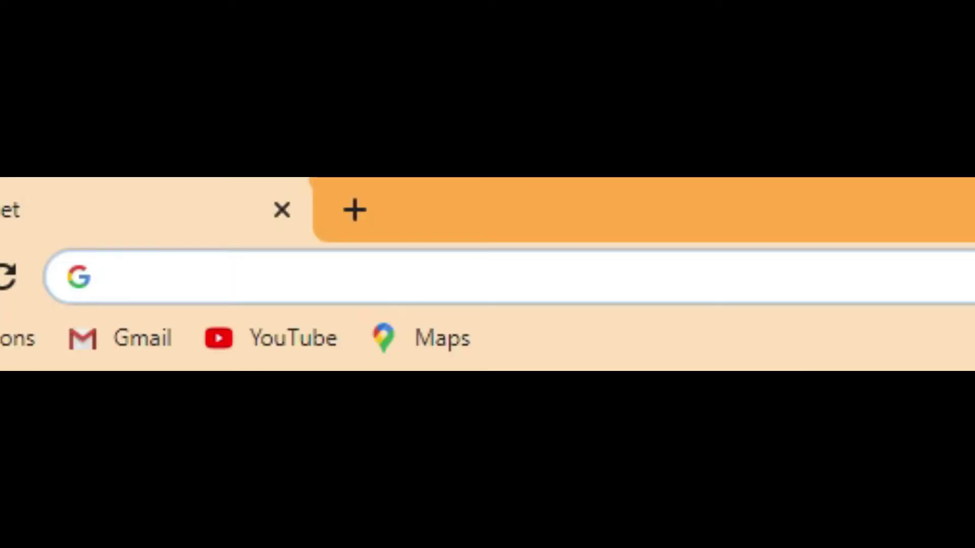
# Search Google Images for "Logo p" and open the blue rounded P logo from Pinterest
pyautogui.write('Logo p')
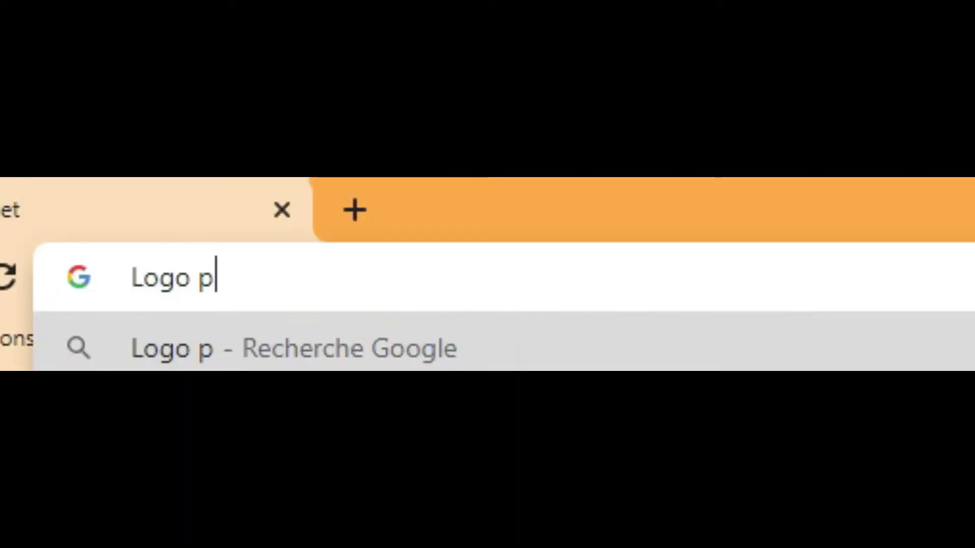
pyautogui.press('Return')
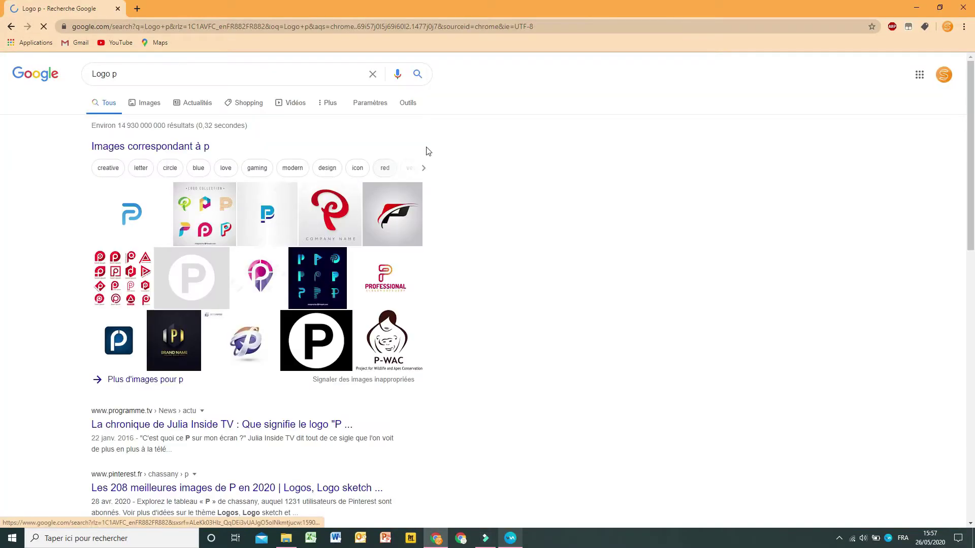
pyautogui.click(148, 111)
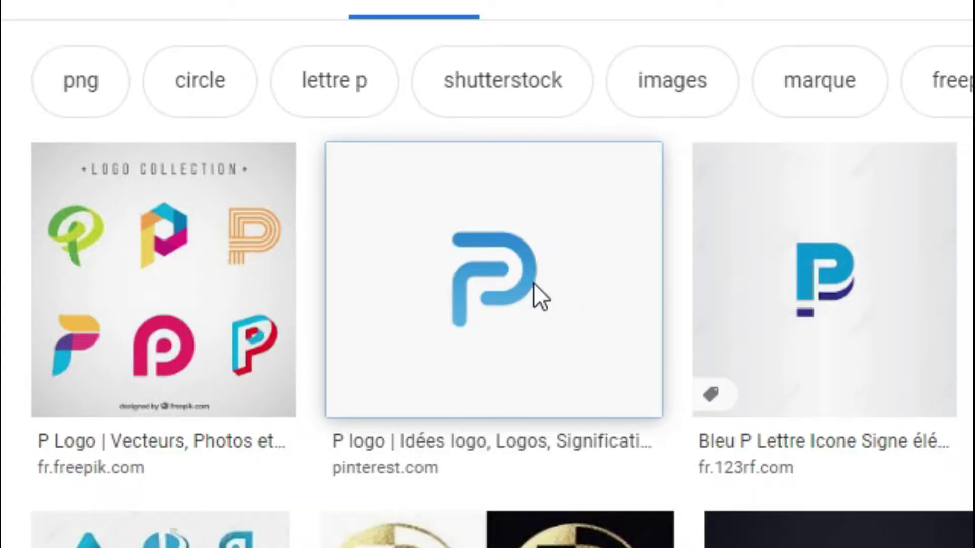
pyautogui.click(179, 201)
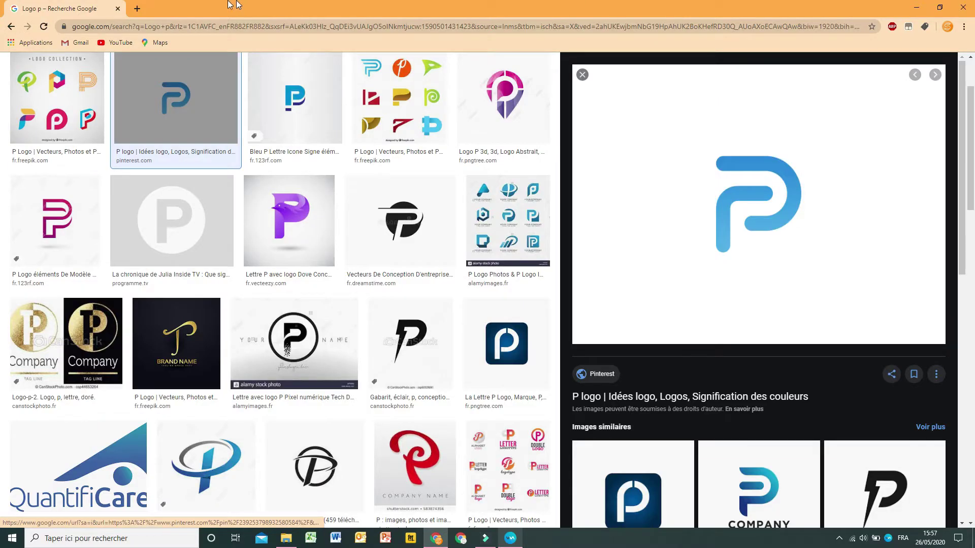
# Open the advanced Pixlr E editor from pixlr.com in a new browser tab
pyautogui.click(137, 8)
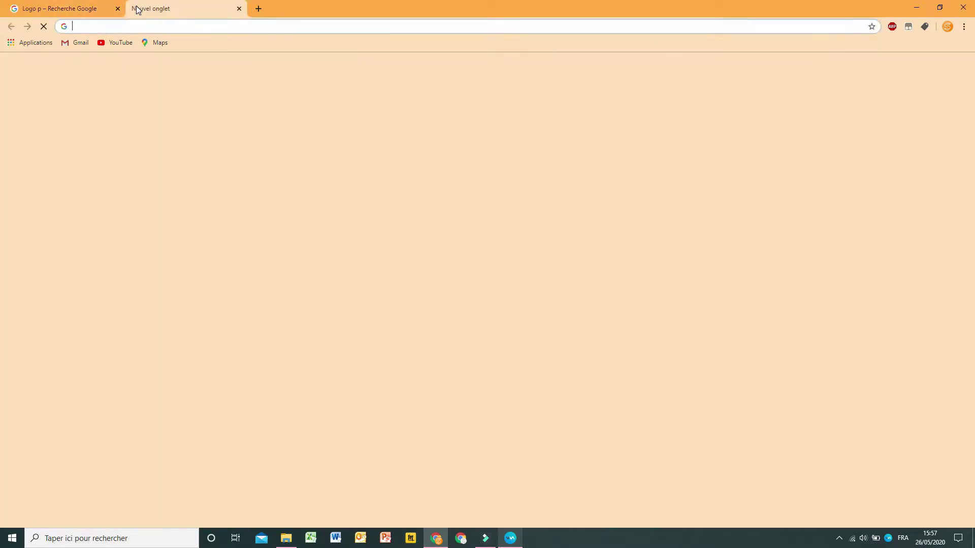
pyautogui.write('pixlr.com')
pyautogui.press('Return')
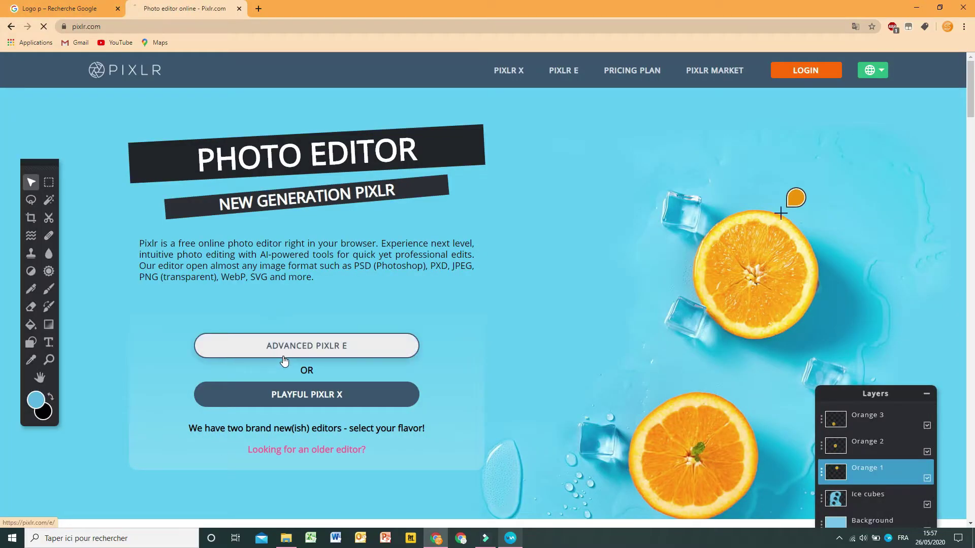
pyautogui.click(284, 360)
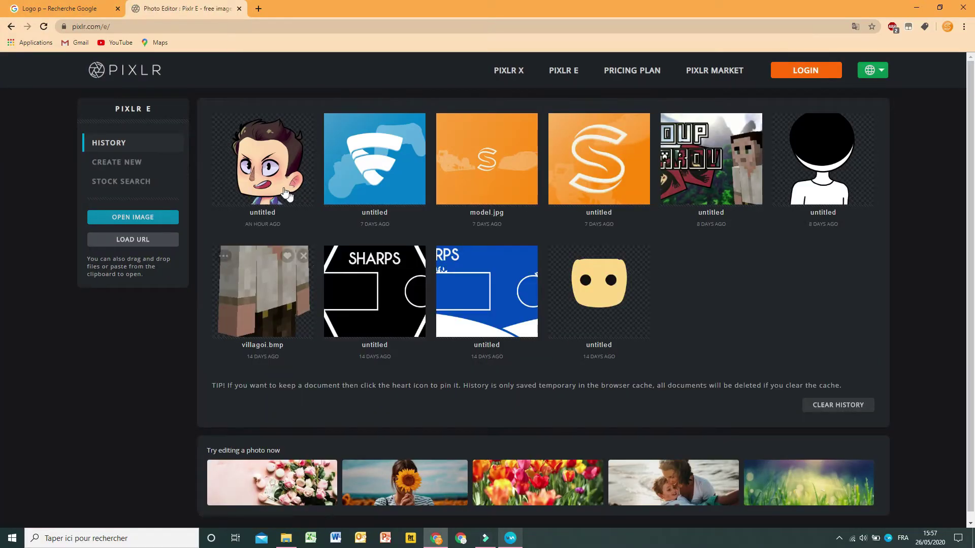
# Create a new 1080 x 1080 image from the Instagram preset without a background and paste the copied P logo into it
pyautogui.click(134, 163)
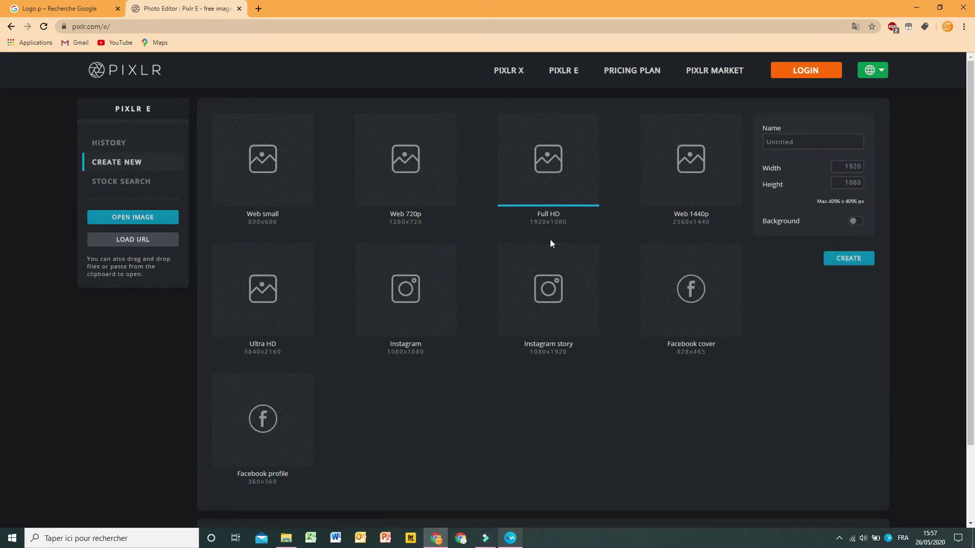
pyautogui.click(412, 321)
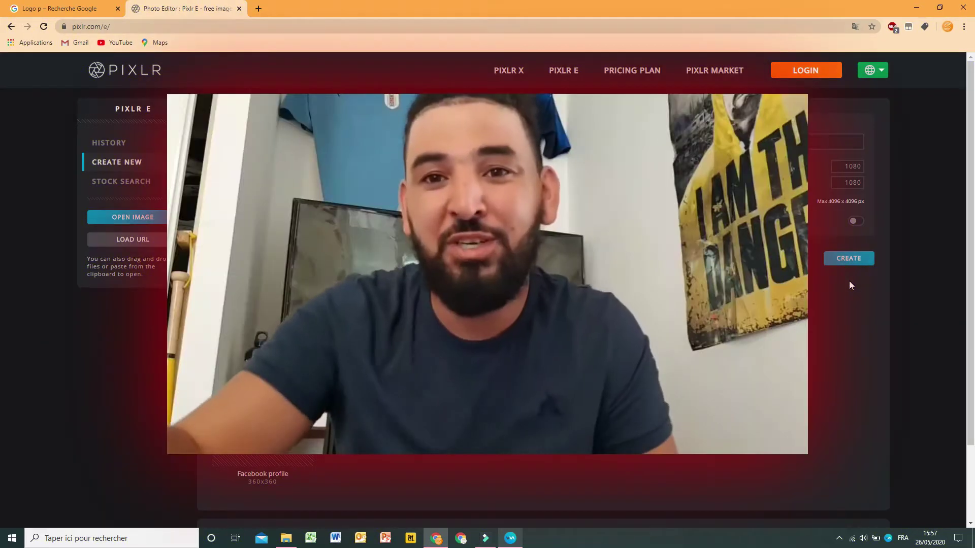
pyautogui.click(849, 258)
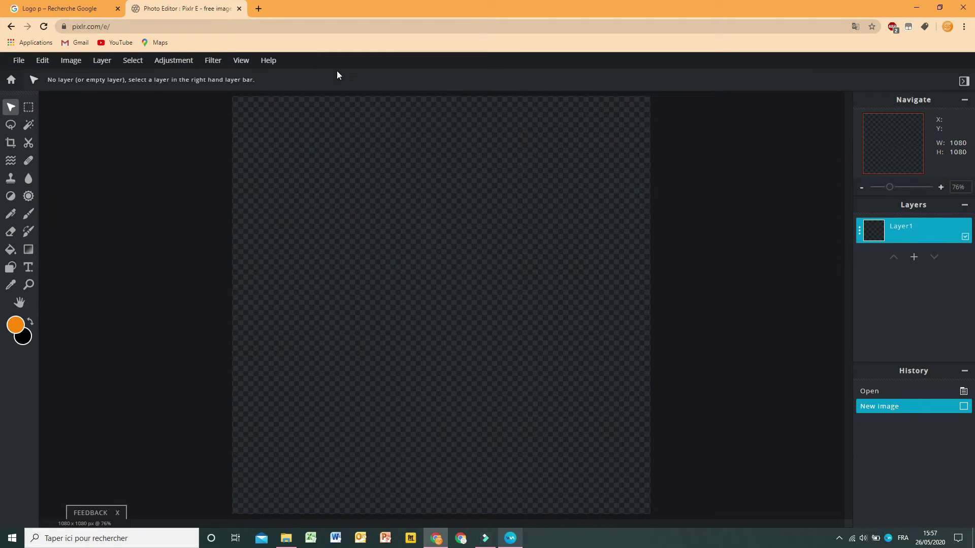
pyautogui.hotkey('ctrl', 'v')
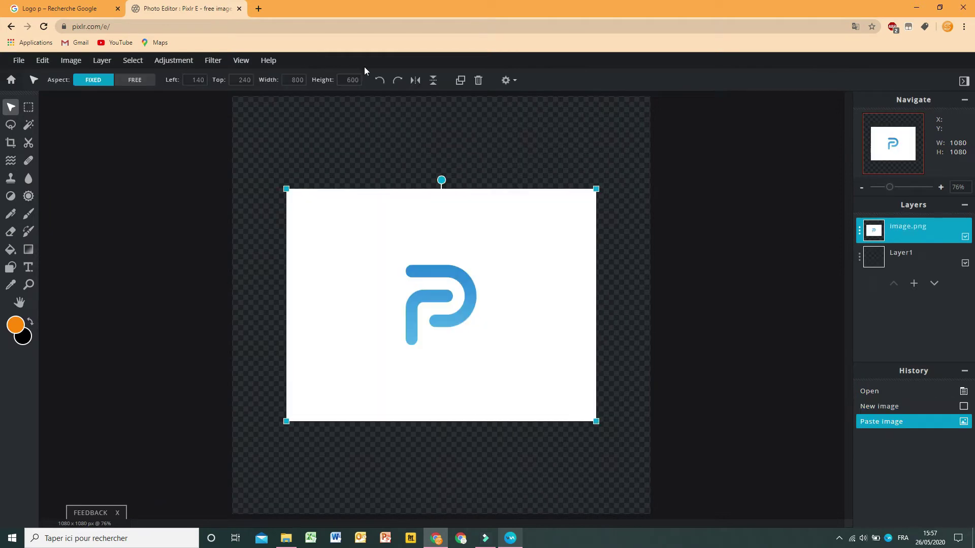
# Remove the white background around the P logo using Wand Select with a tolerance of 78, and deselect
pyautogui.click(28, 124)
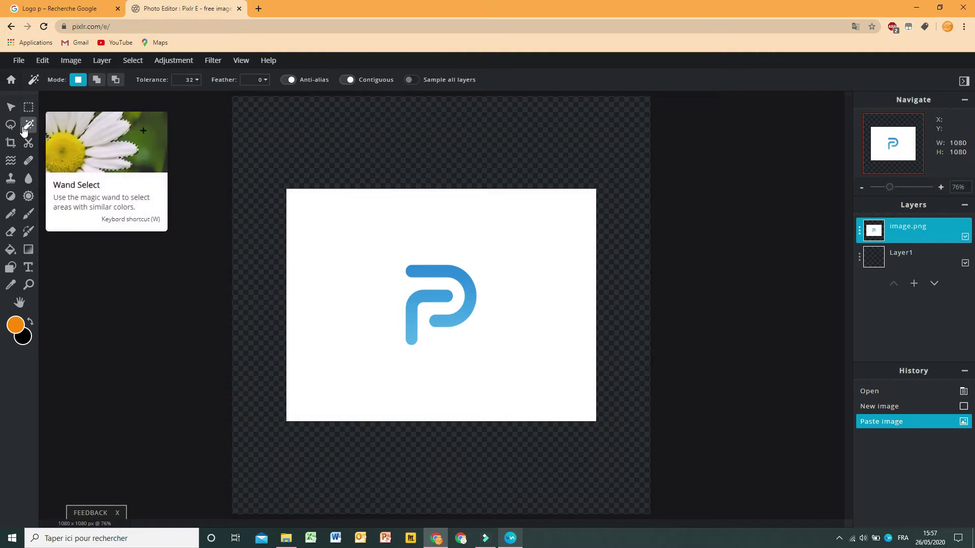
pyautogui.click(197, 81)
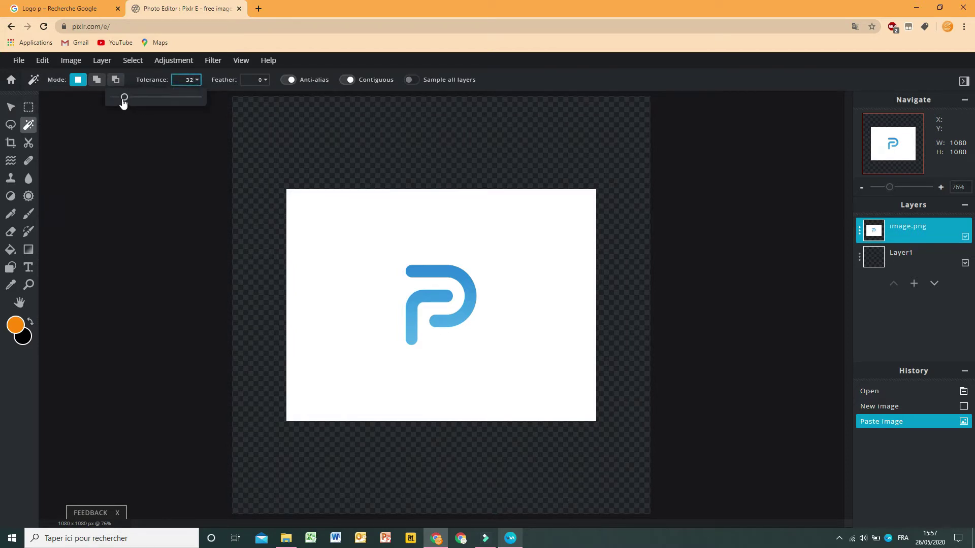
pyautogui.moveTo(123, 101); pyautogui.dragTo(146, 99)
pyautogui.click(556, 227)
pyautogui.press('Delete')
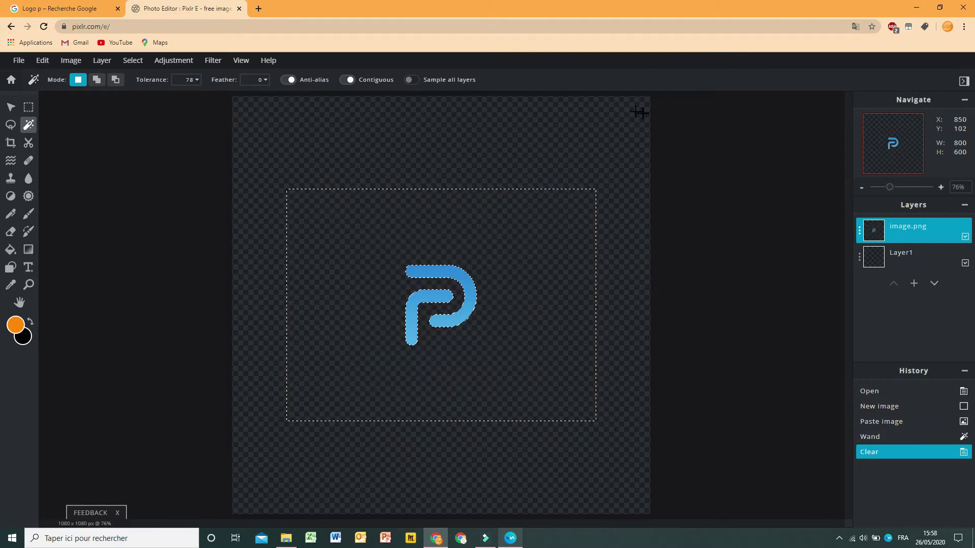
pyautogui.hotkey('ctrl', 'd')
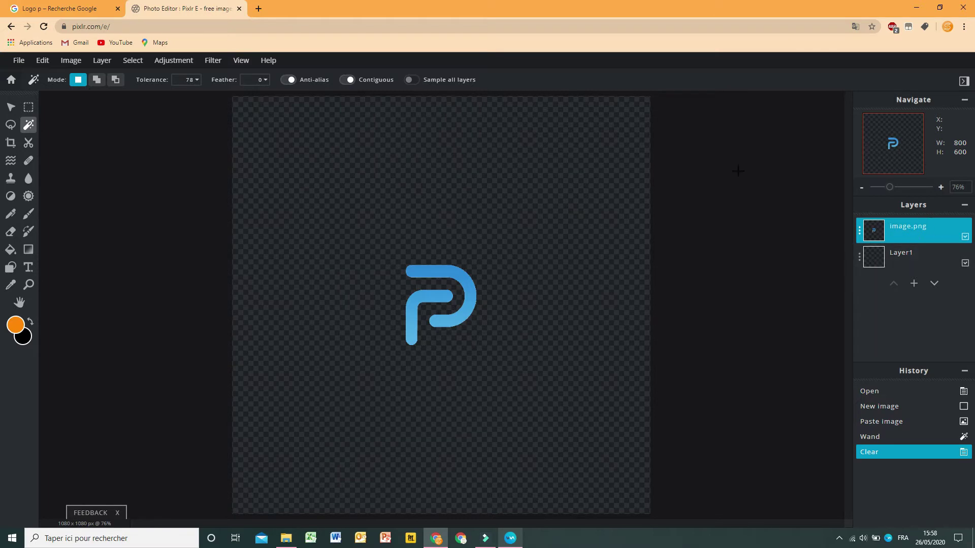
# Turn the blue P logo white by raising its lightness to the maximum with Hue & saturation
pyautogui.click(174, 60)
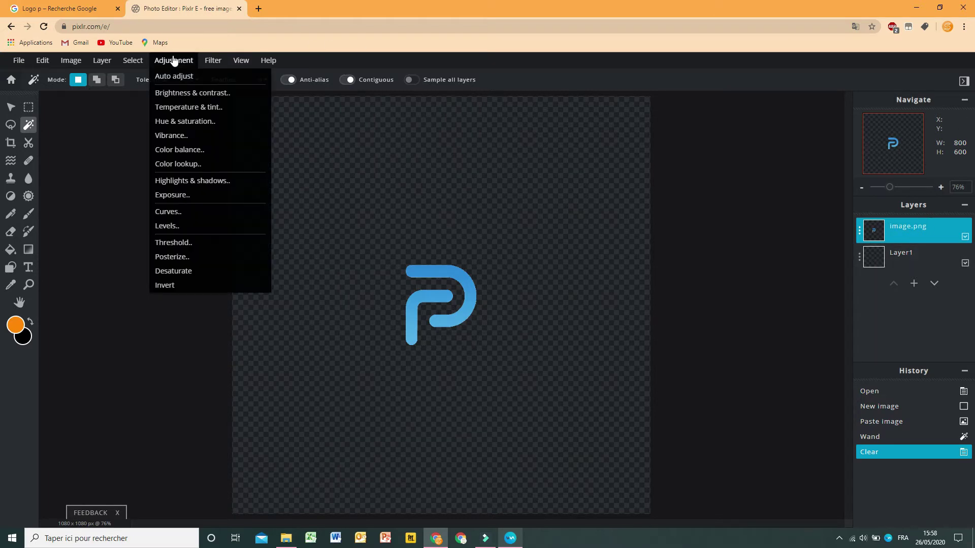
pyautogui.click(193, 125)
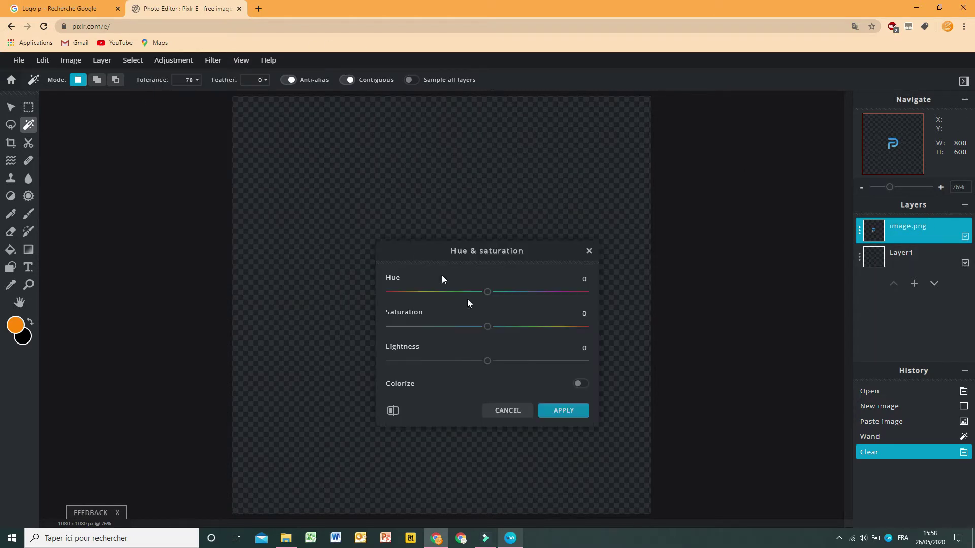
pyautogui.moveTo(488, 362); pyautogui.dragTo(825, 364)
pyautogui.moveTo(586, 361); pyautogui.dragTo(644, 396)
pyautogui.click(563, 411)
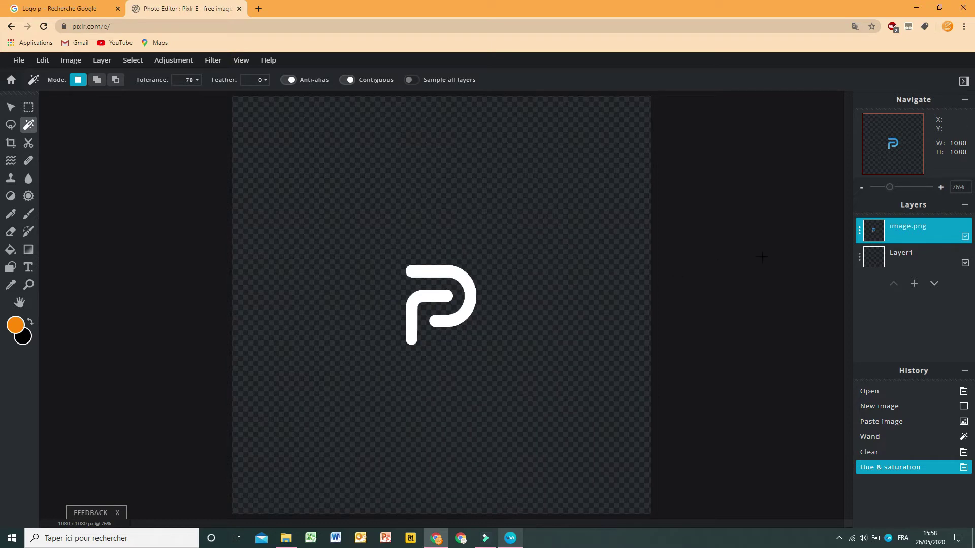
# Enlarge the white P logo proportionally with the Arrange tool and position it near the centre of the canvas
pyautogui.click(10, 267)
pyautogui.click(10, 249)
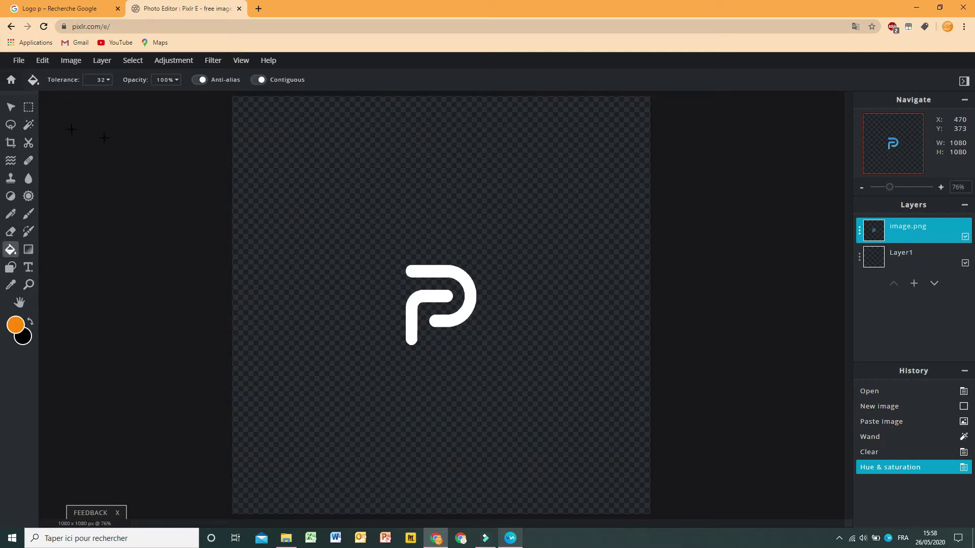
pyautogui.click(10, 106)
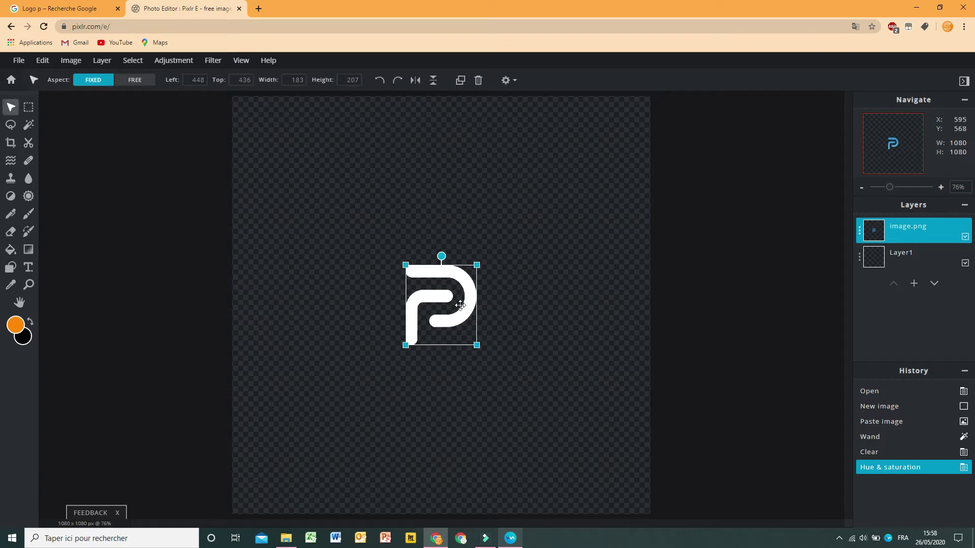
pyautogui.moveTo(404, 262); pyautogui.dragTo(264, 102)
pyautogui.moveTo(374, 228); pyautogui.dragTo(444, 306)
pyautogui.click(616, 321)
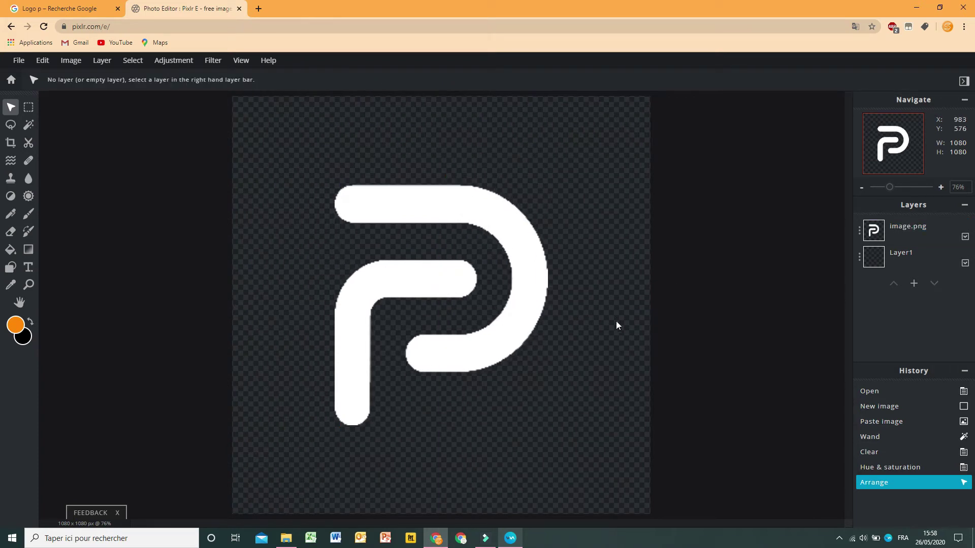
# Select the empty Layer1 and choose the white-to-green preset for a linear gradient
pyautogui.scroll(-1, 617, 321)
pyautogui.scroll(-2, 617, 320)
pyautogui.click(905, 259)
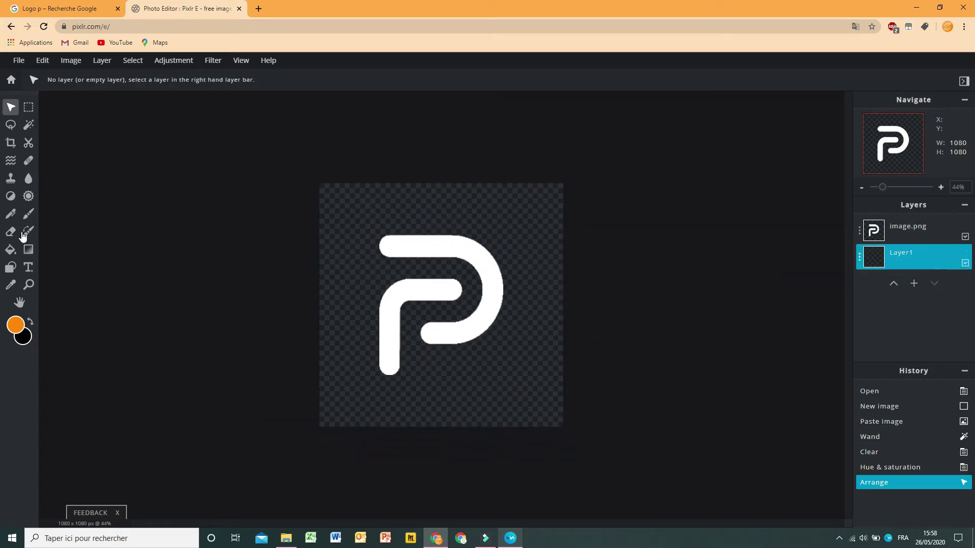
pyautogui.click(28, 249)
pyautogui.click(174, 85)
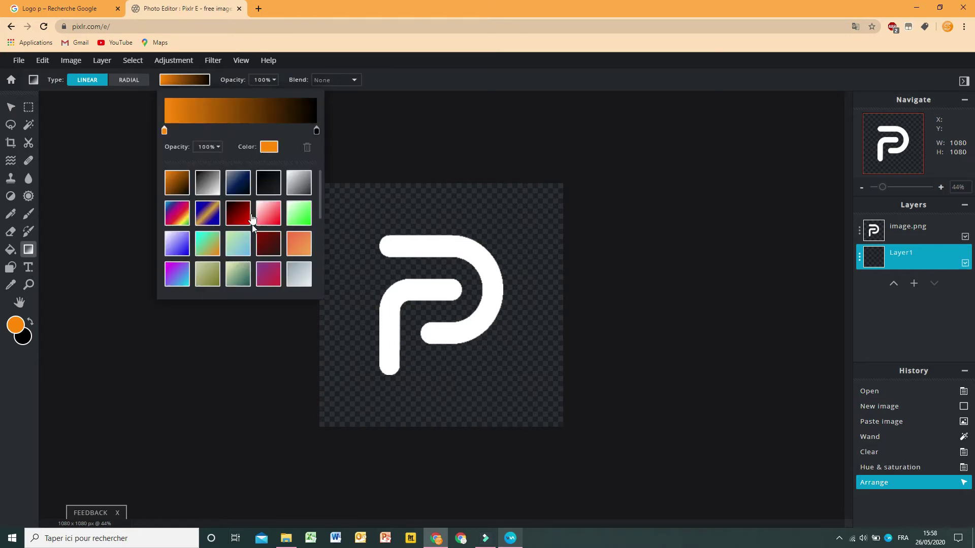
pyautogui.click(297, 219)
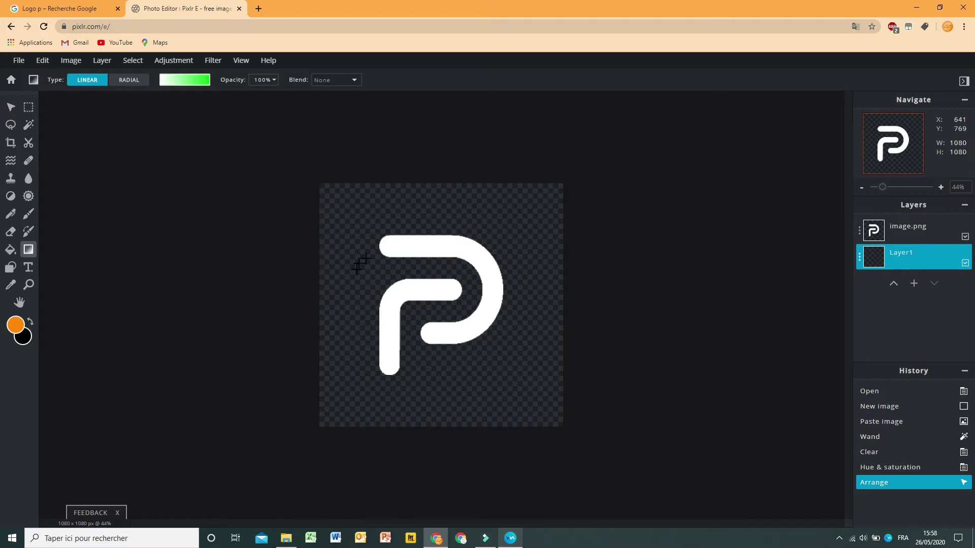
# Change the gradient's white stop to yellow #FFDD00 and fill Layer1 diagonally, yellow at the lower-right corner and green at the upper-left
pyautogui.click(197, 81)
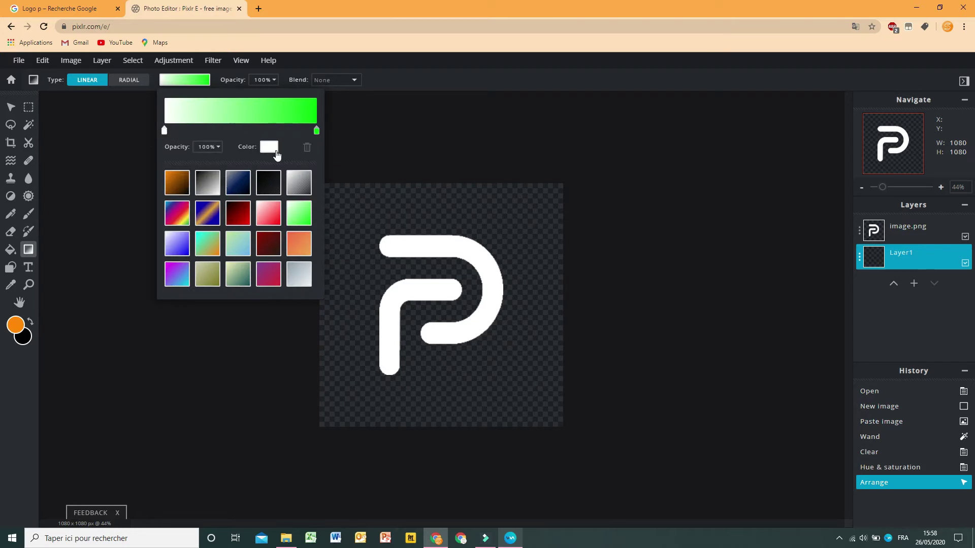
pyautogui.click(270, 148)
pyautogui.moveTo(473, 269); pyautogui.dragTo(498, 306)
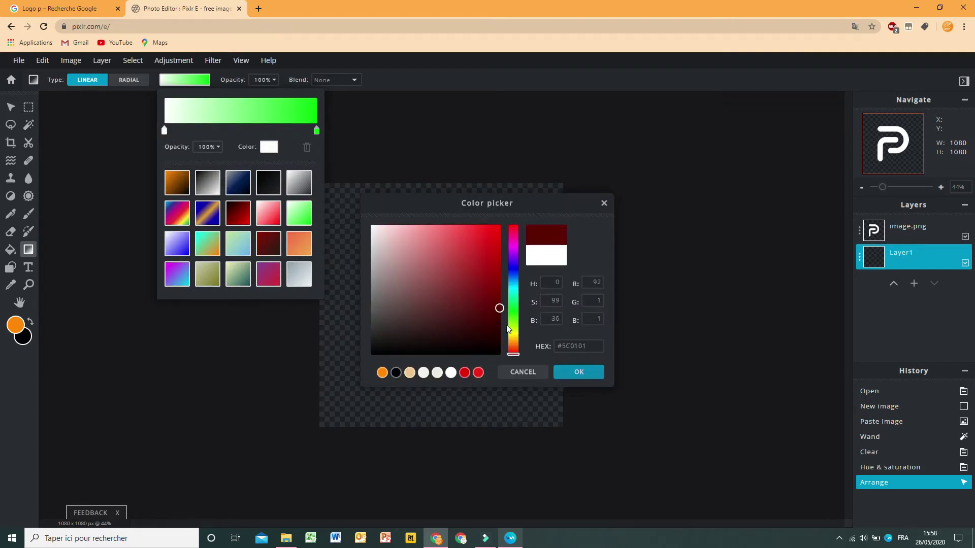
pyautogui.click(514, 335)
pyautogui.click(499, 227)
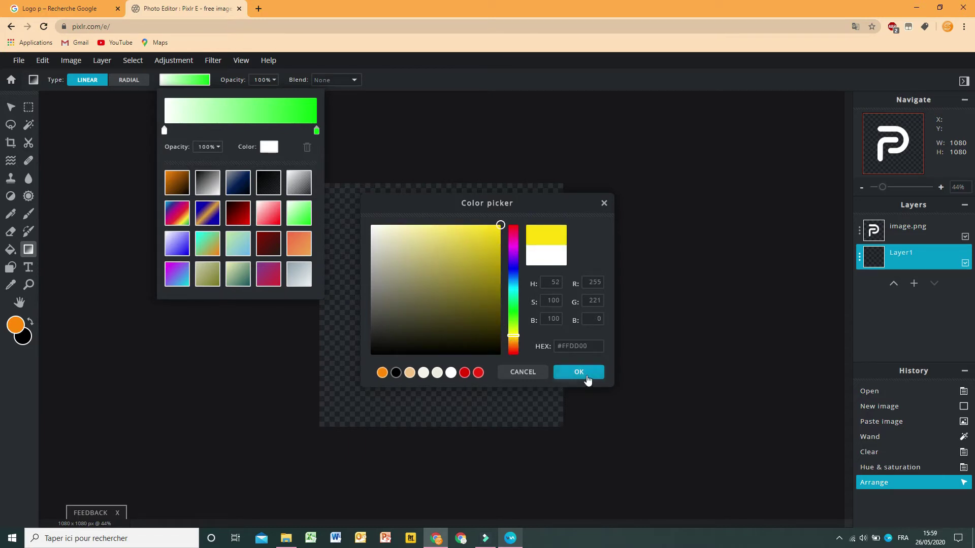
pyautogui.click(581, 375)
pyautogui.moveTo(570, 439); pyautogui.dragTo(226, 94)
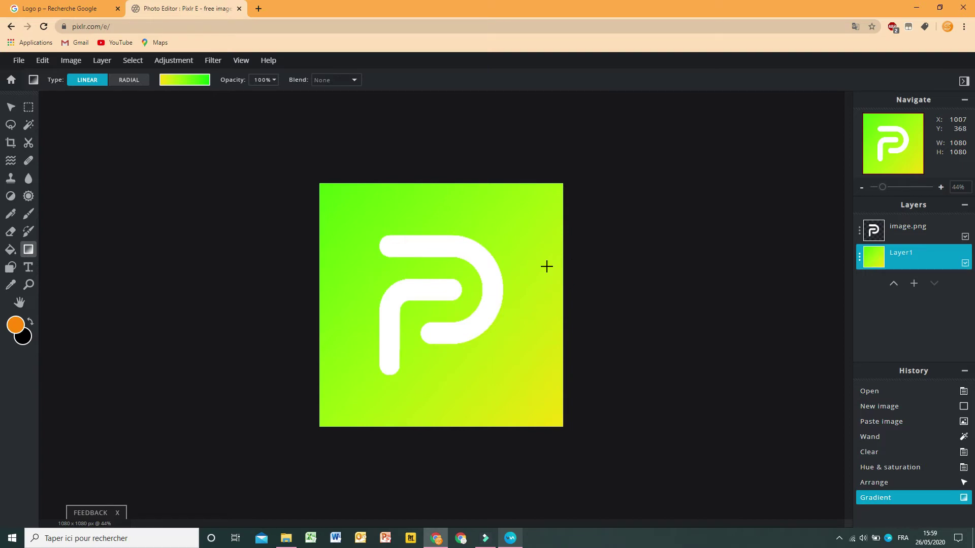
# Search Google Images for "manette ps4" in a new tab and copy the image of the blue Olympique de Marseille controller
pyautogui.click(255, 3)
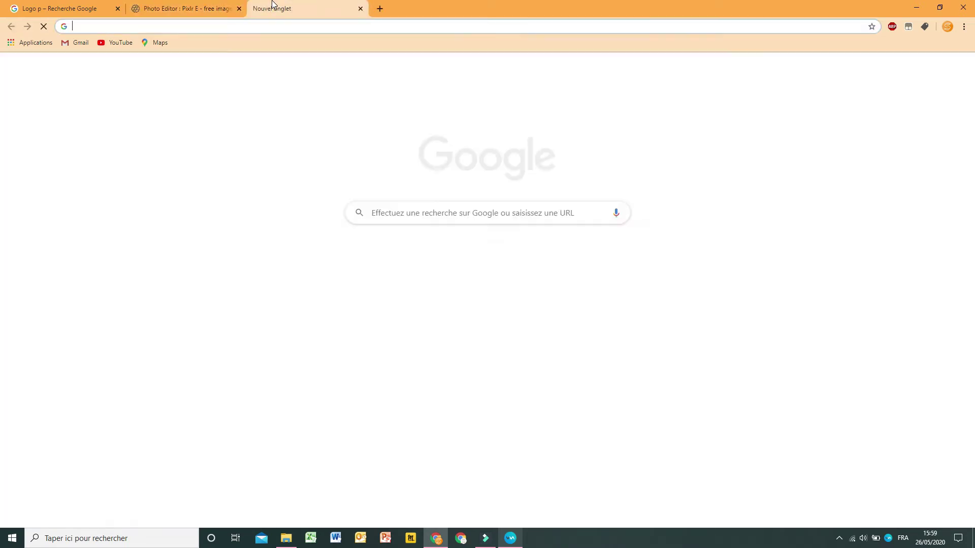
pyautogui.write('mannette')
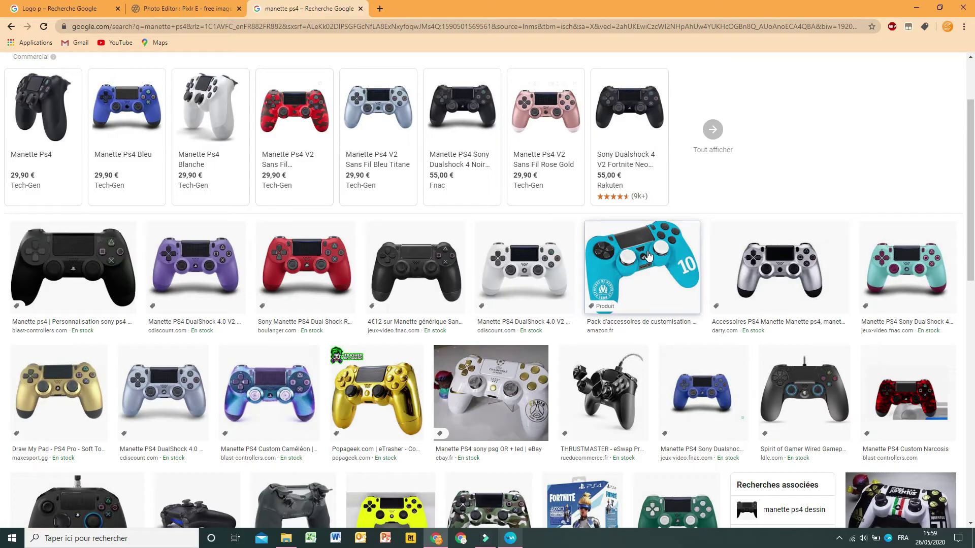
pyautogui.click(648, 256)
pyautogui.rightClick(788, 204)
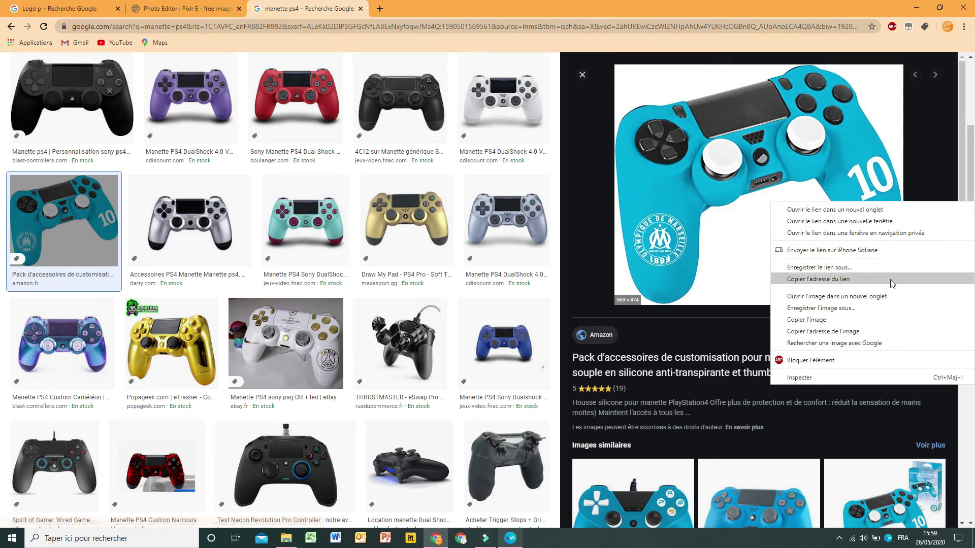
pyautogui.click(833, 318)
# Paste the controller image over the P logo in Pixlr E and clear its white background with the magic wand
pyautogui.click(177, 9)
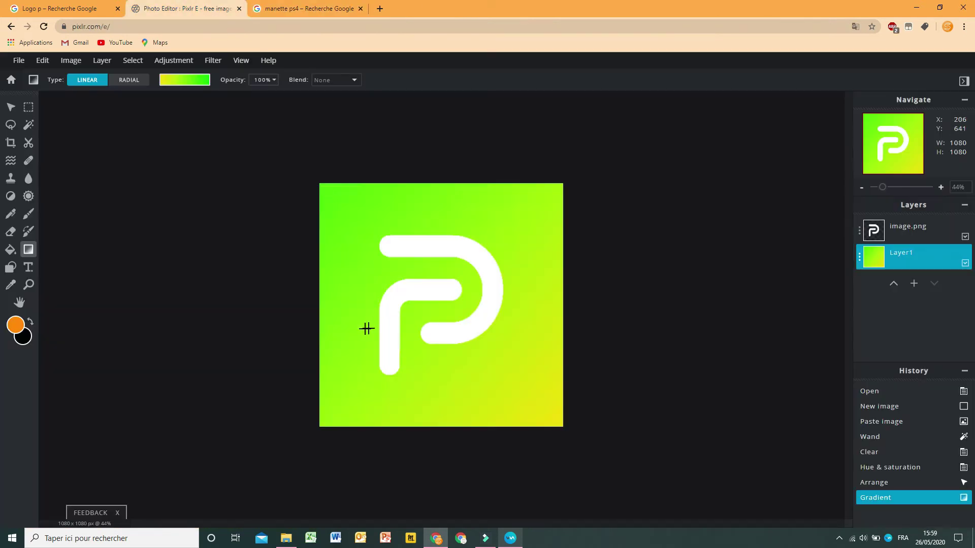
pyautogui.hotkey('ctrl', 'v')
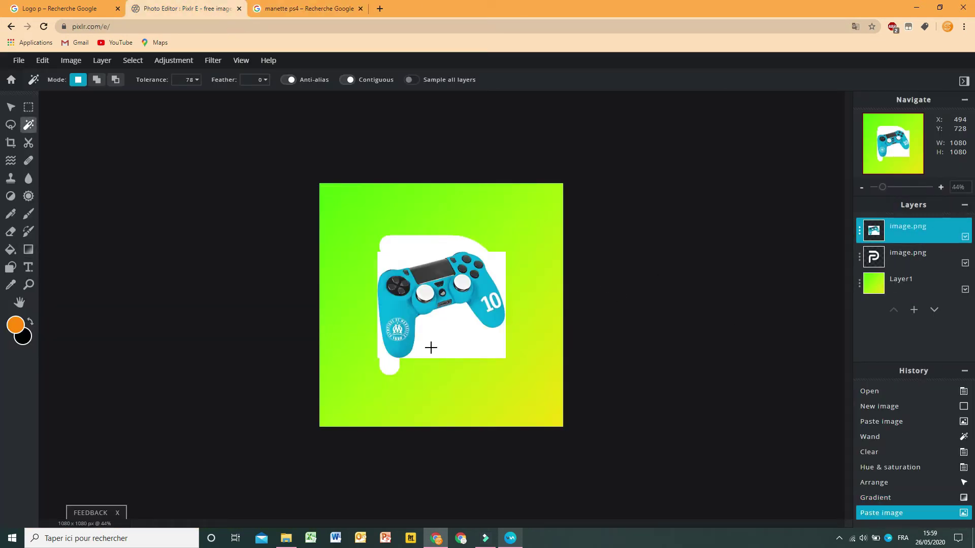
pyautogui.click(431, 346)
pyautogui.press('Delete')
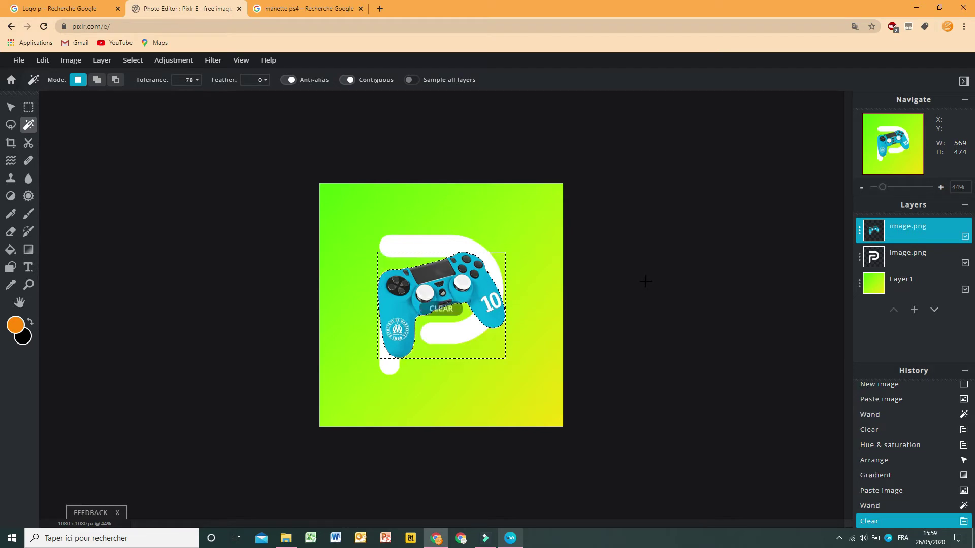
pyautogui.click(6, 109)
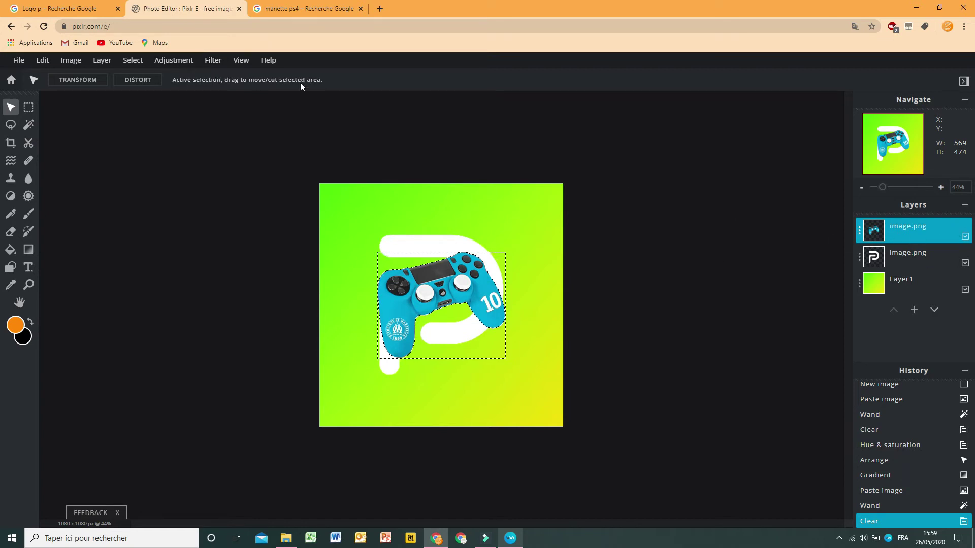
# Try to turn the controller white with Hue & saturation at lightness 100 while the background selection is still active
pyautogui.click(178, 62)
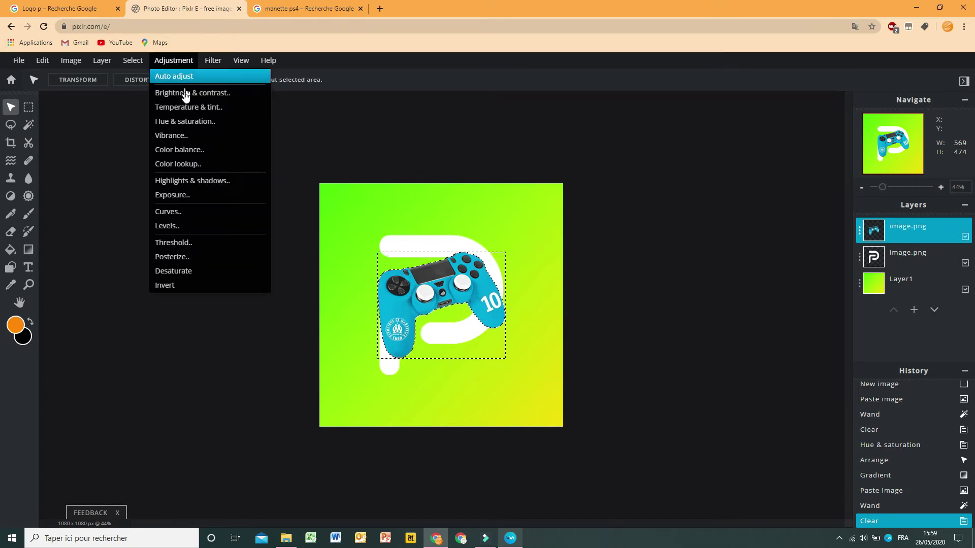
pyautogui.click(200, 123)
pyautogui.moveTo(487, 361); pyautogui.dragTo(585, 361)
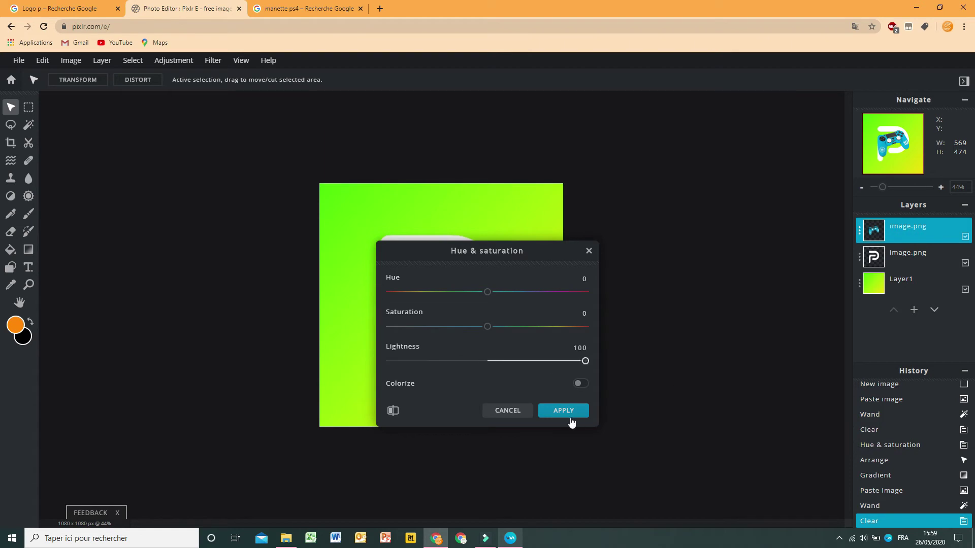
pyautogui.click(566, 412)
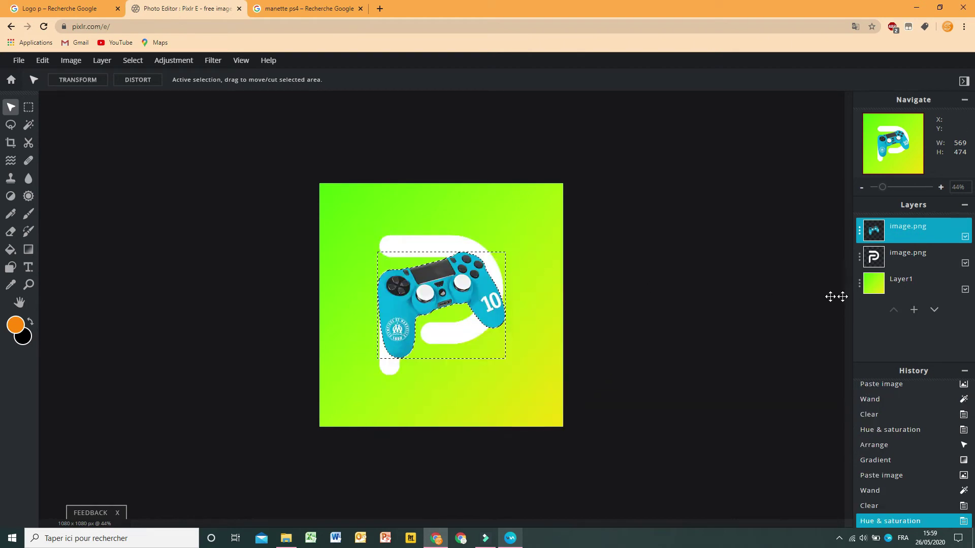
# Drop the active magic wand selection and switch back to the Arrange tool on the controller layer
pyautogui.click(29, 125)
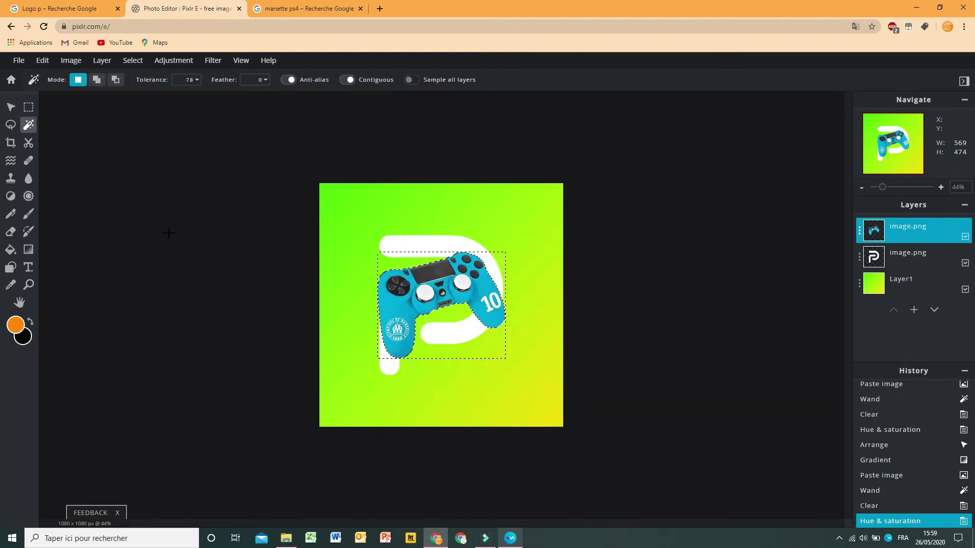
pyautogui.click(523, 311)
pyautogui.click(471, 283)
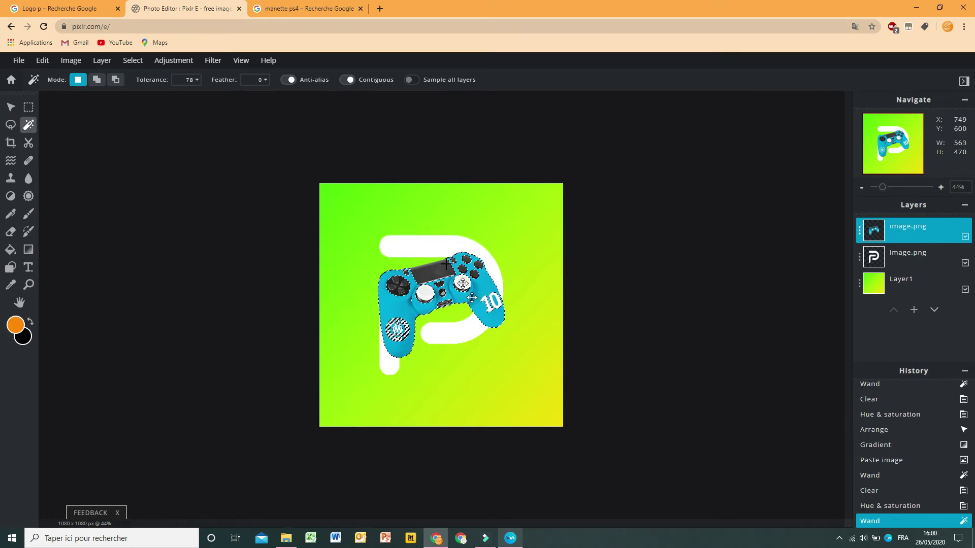
pyautogui.click(11, 108)
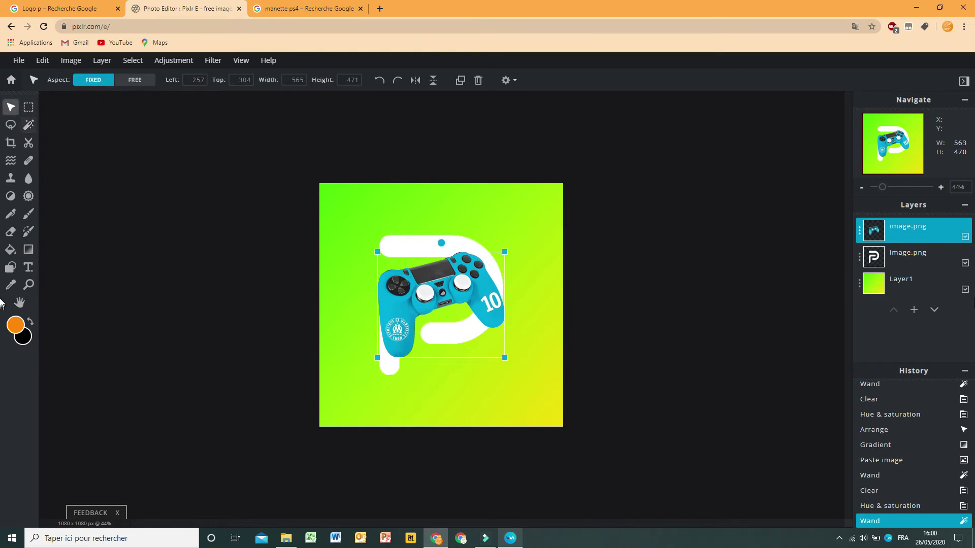
# Turn the whole controller into a white silhouette with Hue & saturation, setting its lightness to 100
pyautogui.click(173, 60)
pyautogui.click(167, 61)
pyautogui.click(168, 61)
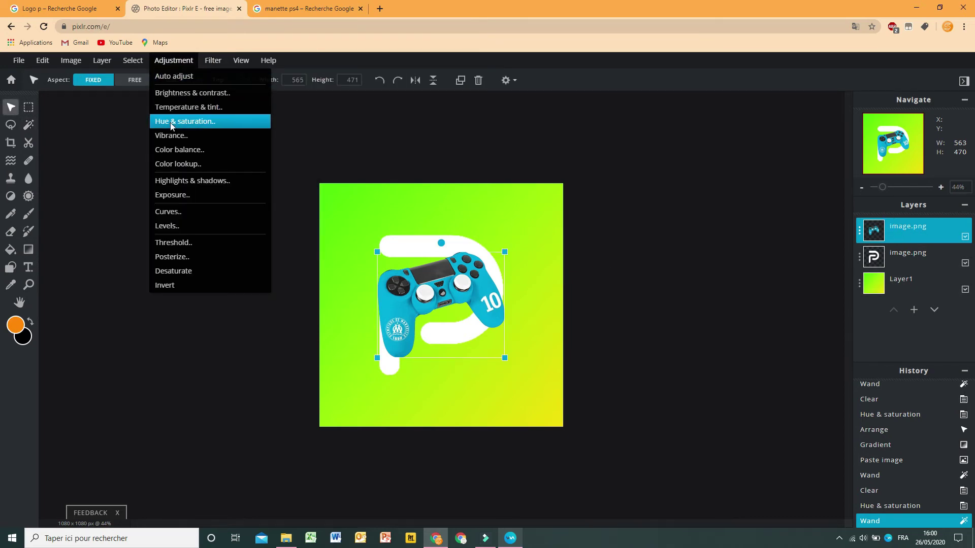
pyautogui.click(172, 122)
pyautogui.moveTo(488, 361); pyautogui.dragTo(695, 361)
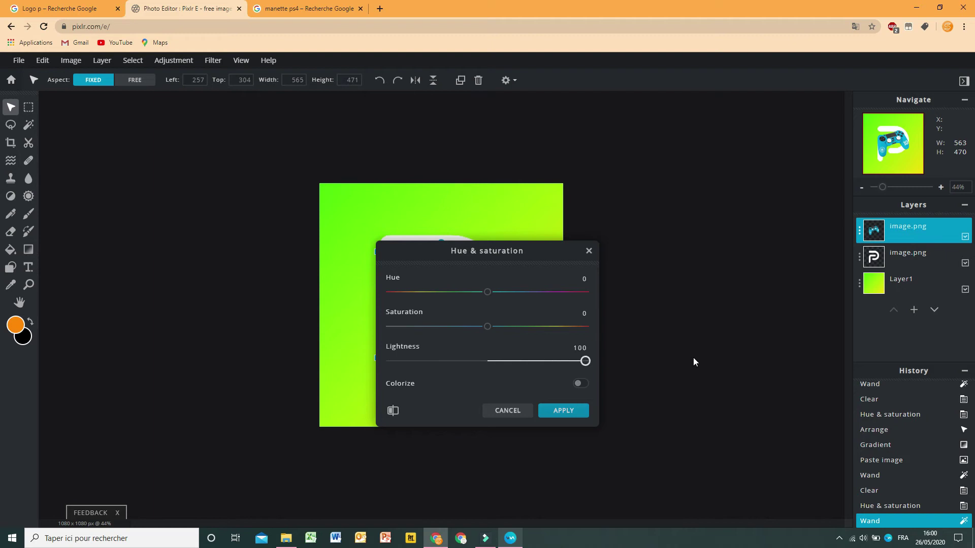
pyautogui.click(557, 418)
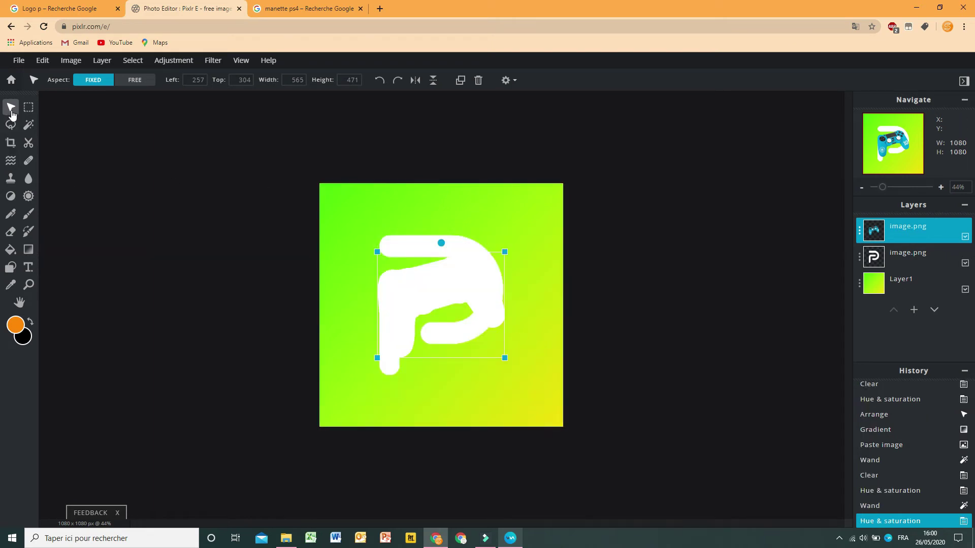
# Enlarge and rotate the white controller silhouette toward the canvas's upper-right corner, and move its layer below the P layer
pyautogui.moveTo(422, 316); pyautogui.dragTo(404, 332)
pyautogui.moveTo(516, 257); pyautogui.dragTo(524, 270)
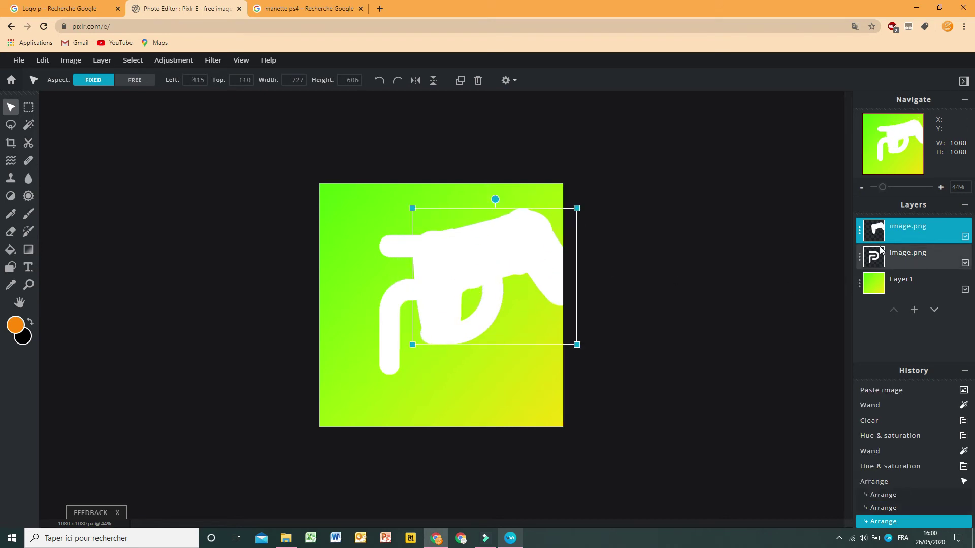
pyautogui.click(934, 310)
# Set the controller layer's transparency to 32 and shift the silhouette slightly up and right, to about left 446, top 72
pyautogui.click(909, 256)
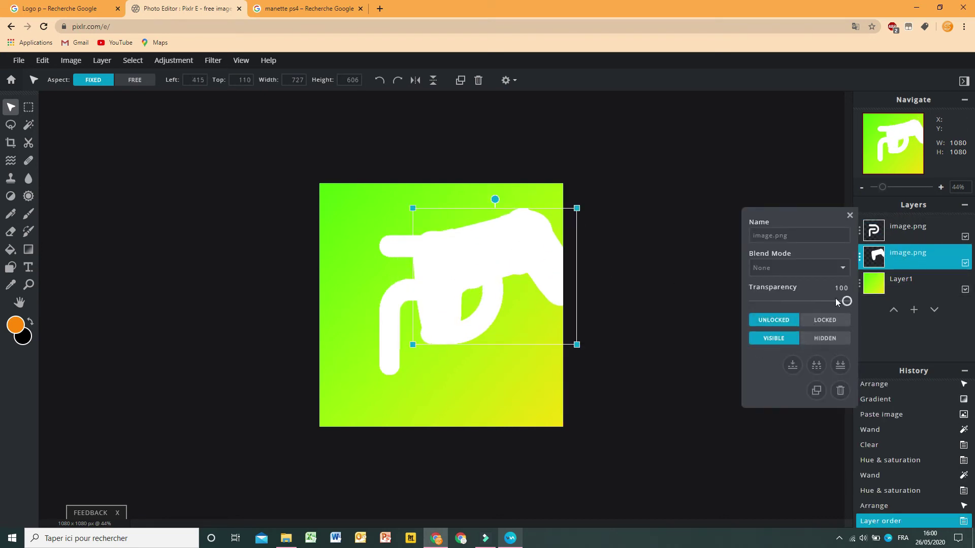
pyautogui.moveTo(837, 301); pyautogui.dragTo(781, 302)
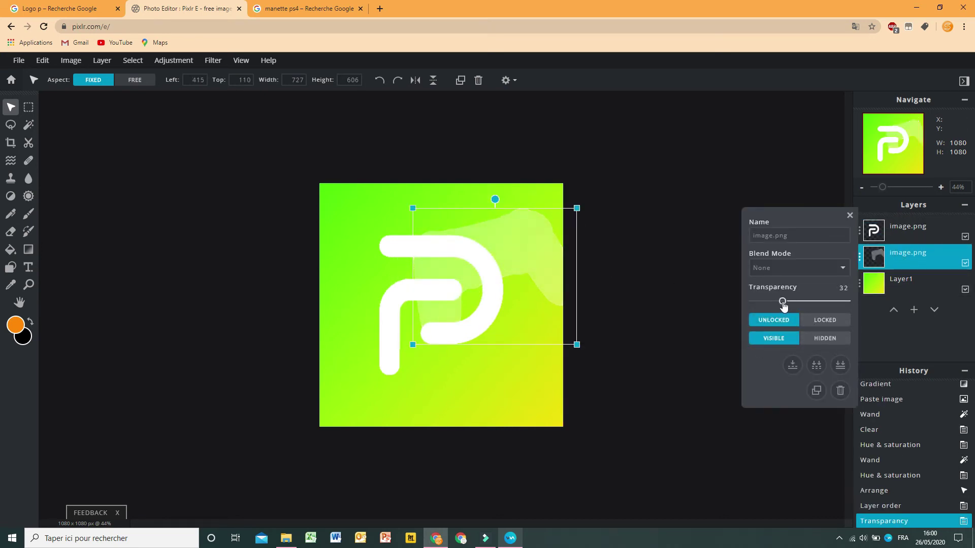
pyautogui.click(704, 319)
pyautogui.moveTo(536, 260); pyautogui.dragTo(543, 252)
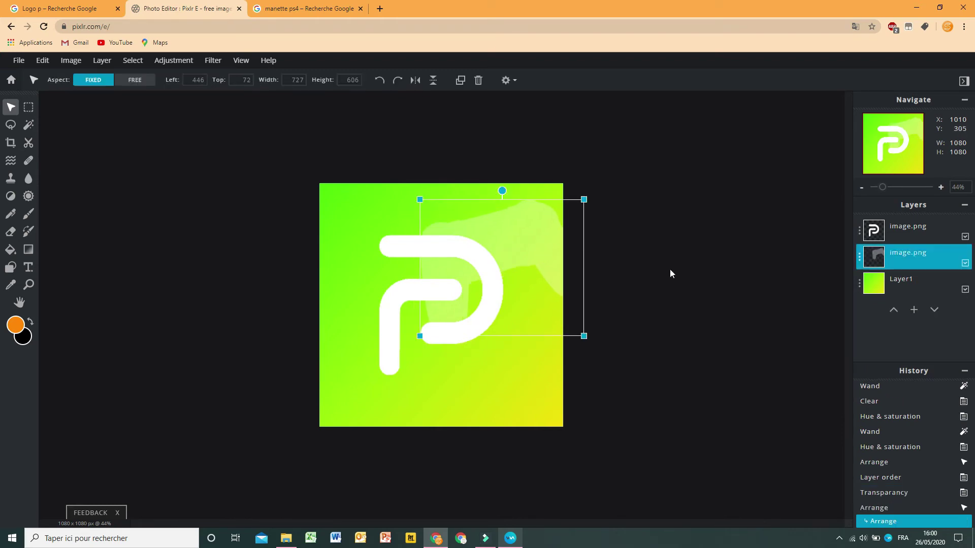
pyautogui.click(773, 258)
# Switch to the Google Images tab and change the search from "manette ps4" to "ps4"
pyautogui.click(311, 7)
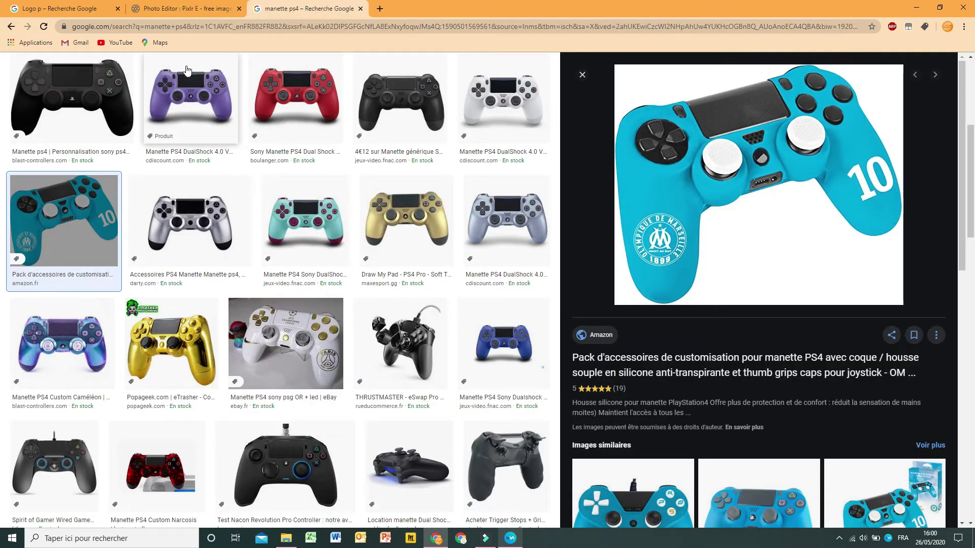
pyautogui.scroll(5, 153, 204)
pyautogui.click(117, 74)
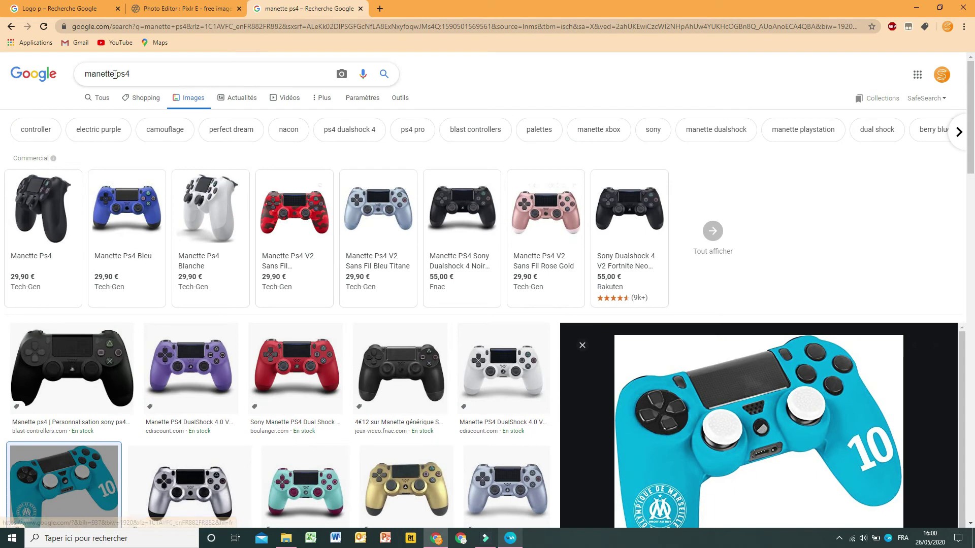
pyautogui.doubleClick(99, 74)
pyautogui.press('BackSpace')
pyautogui.press('Delete')
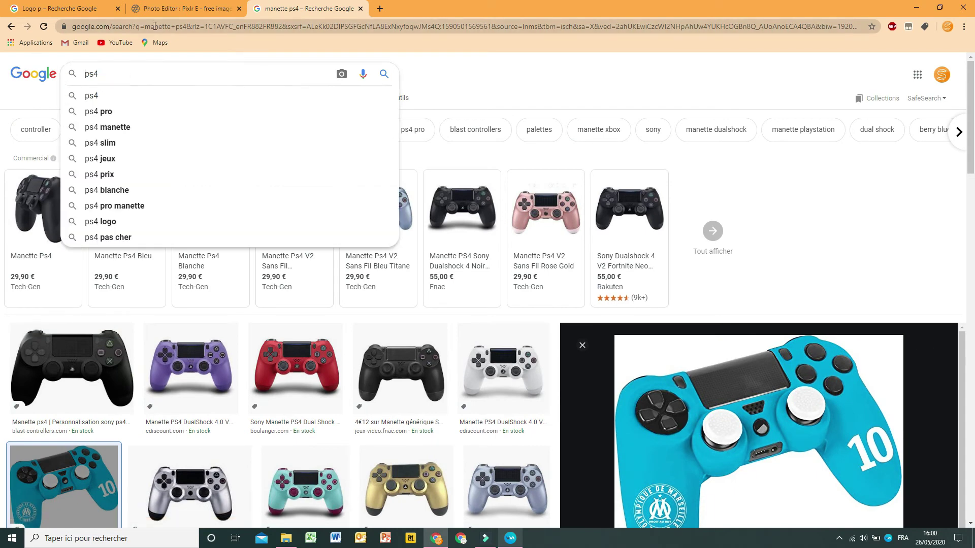
pyautogui.press('Return')
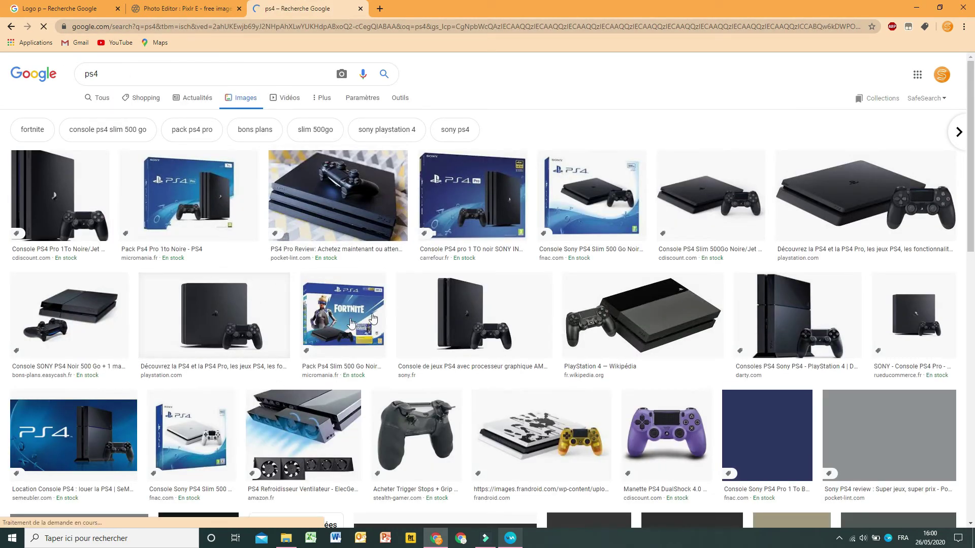
# Open the Cash Express image of a PS4 console without a controller from the similar images and copy it
pyautogui.scroll(-1, 457, 253)
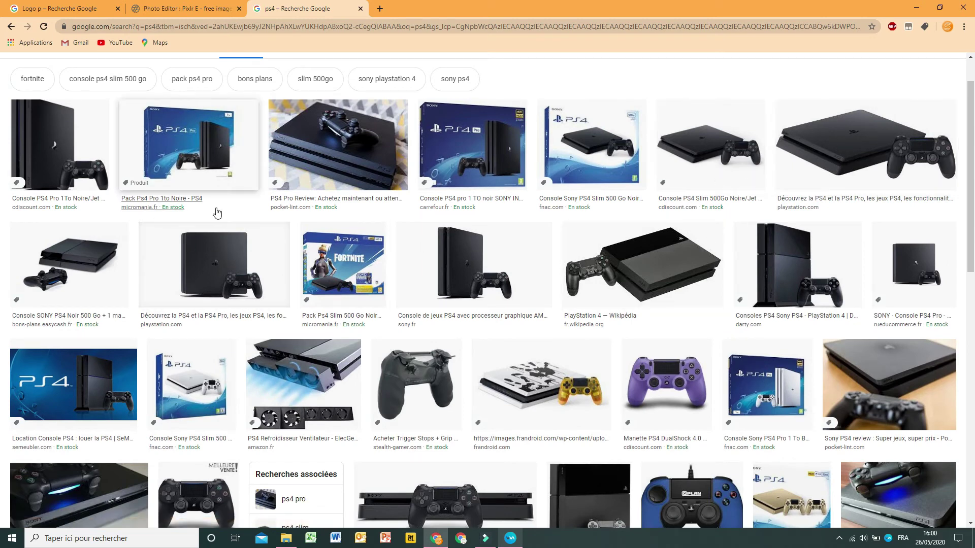
pyautogui.click(710, 160)
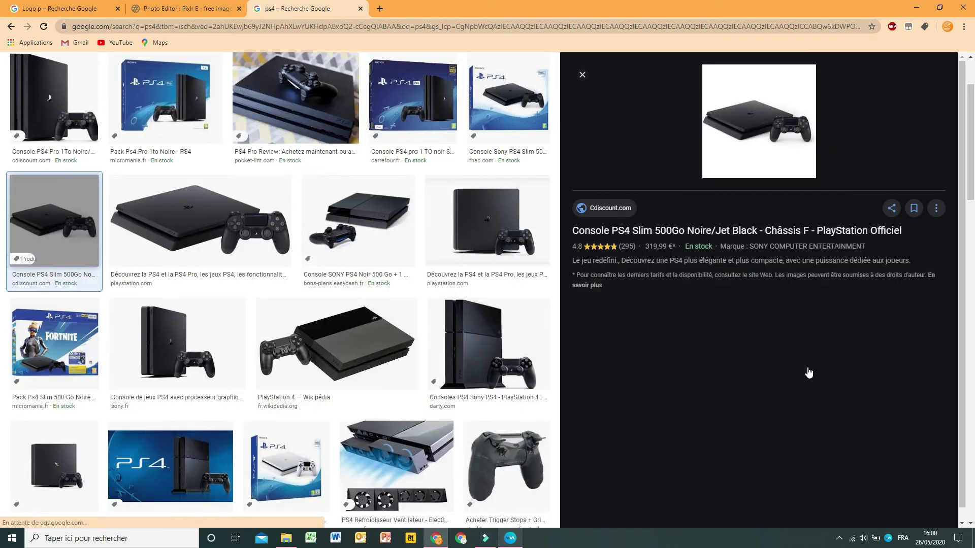
pyautogui.scroll(-10, 809, 372)
pyautogui.click(653, 375)
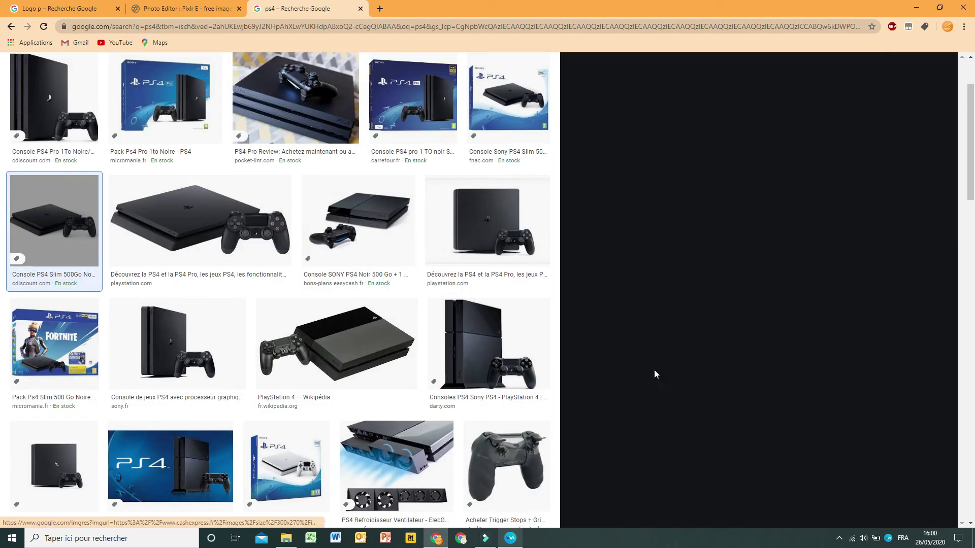
pyautogui.rightClick(764, 131)
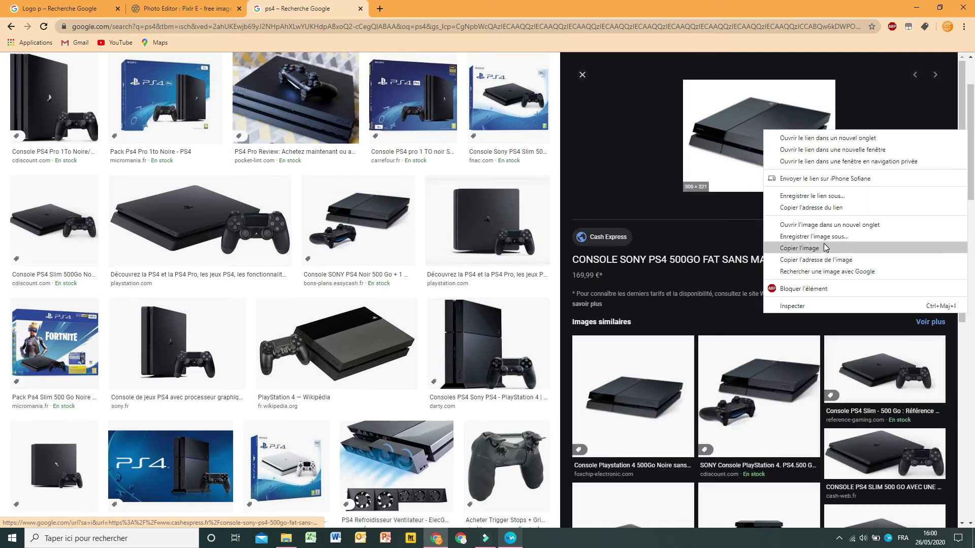
pyautogui.click(807, 249)
# Paste the console image into the logo in Pixlr E, enlarge it, tilt it counterclockwise and place it in the canvas's lower-left area
pyautogui.click(227, 12)
pyautogui.hotkey('ctrl', 'v')
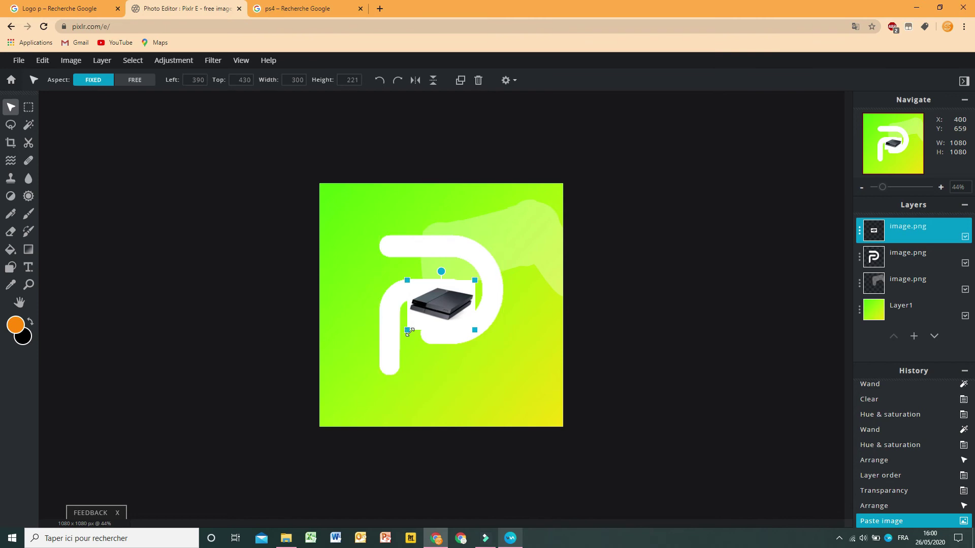
pyautogui.moveTo(408, 330); pyautogui.dragTo(460, 339)
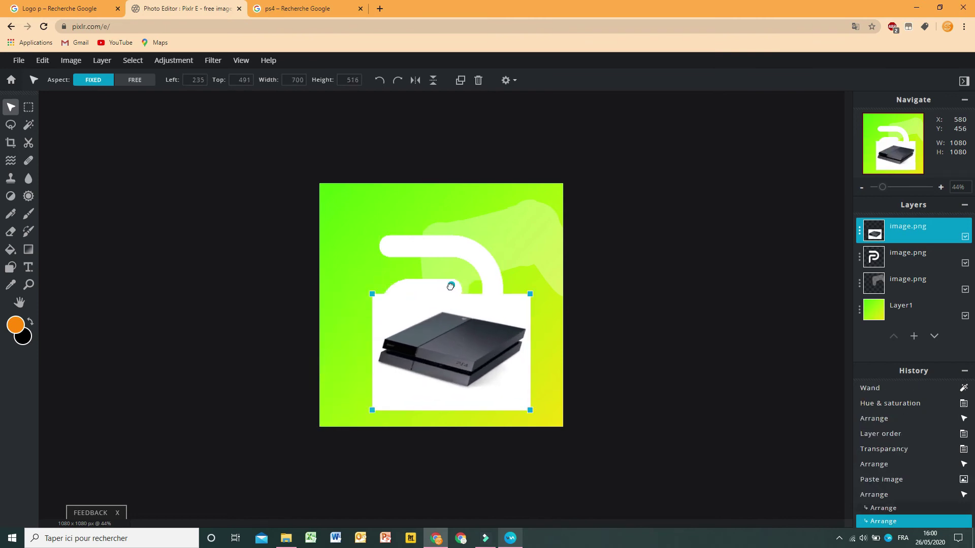
pyautogui.moveTo(452, 277); pyautogui.dragTo(432, 283)
pyautogui.moveTo(430, 344); pyautogui.dragTo(355, 354)
pyautogui.moveTo(361, 297); pyautogui.dragTo(369, 295)
pyautogui.moveTo(385, 363); pyautogui.dragTo(397, 364)
# Select the console image's white background with the magic wand, clear it and drop the selection
pyautogui.click(29, 125)
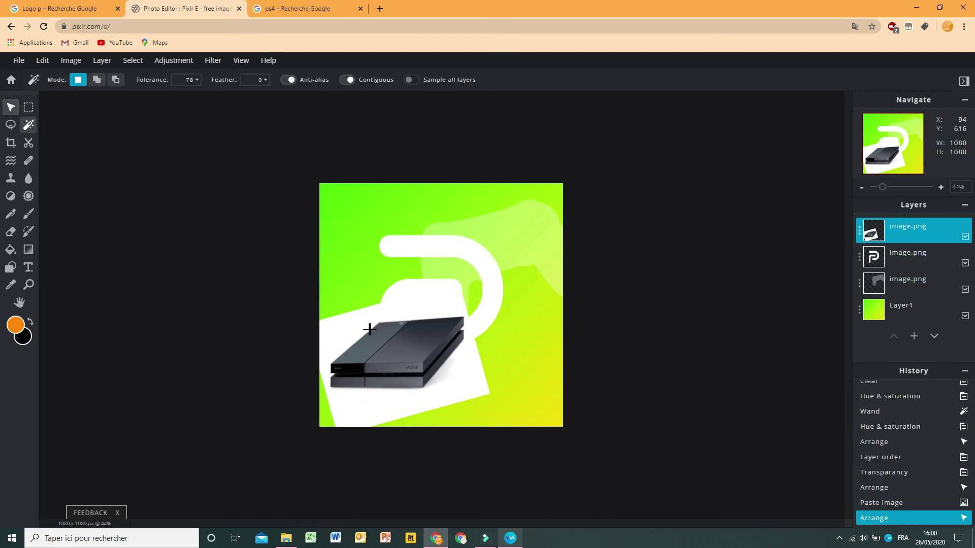
pyautogui.click(447, 305)
pyautogui.press('Delete')
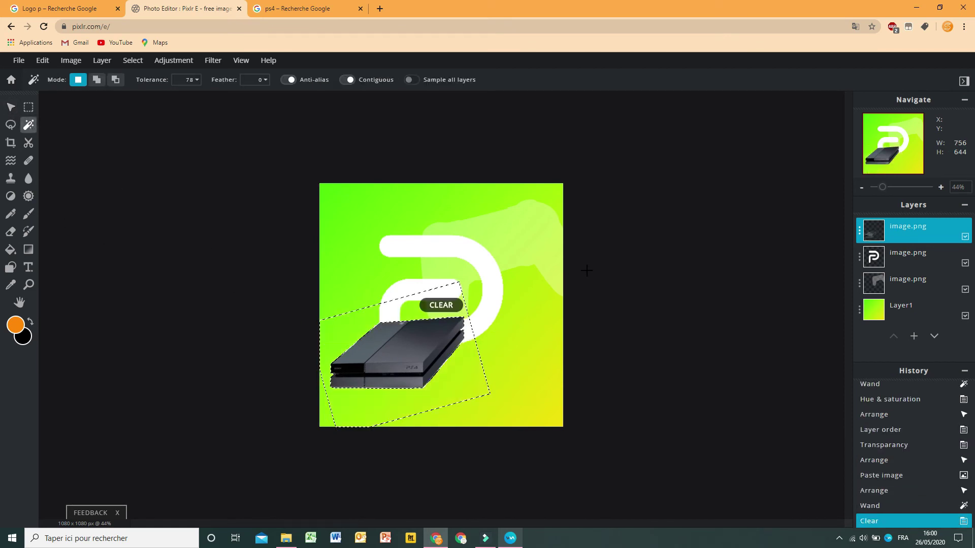
pyautogui.click(10, 108)
pyautogui.click(29, 125)
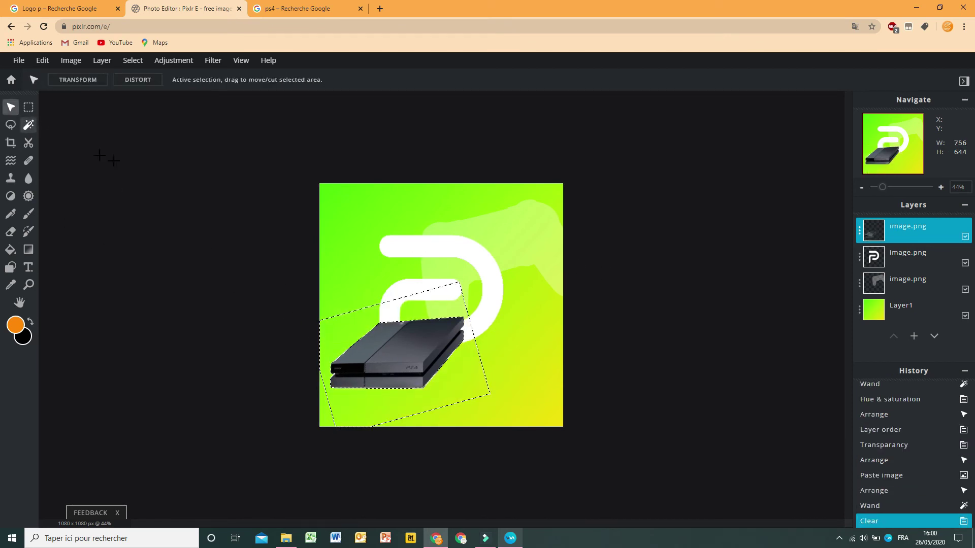
pyautogui.click(259, 288)
pyautogui.click(10, 107)
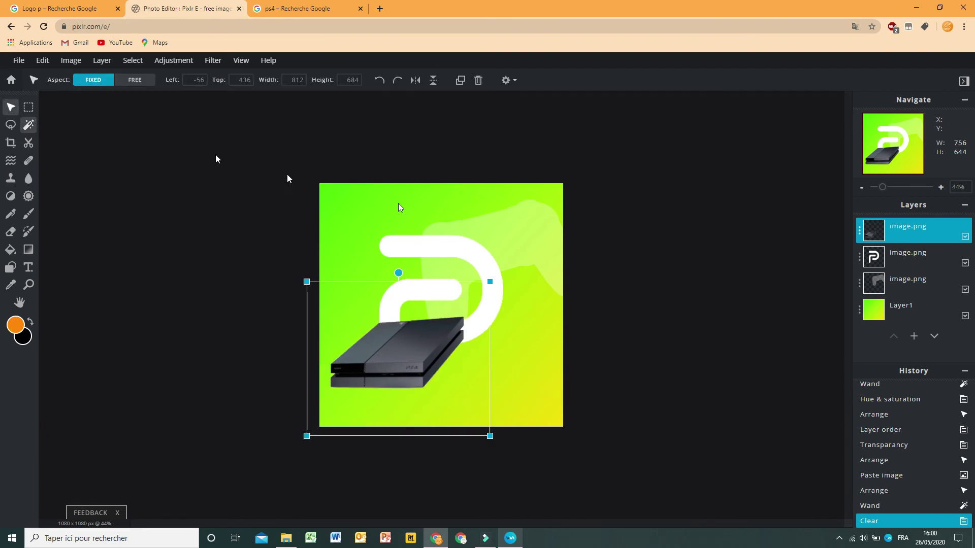
# Turn the PS4 console into a white silhouette by raising its lightness with Hue & saturation
pyautogui.click(172, 62)
pyautogui.click(212, 124)
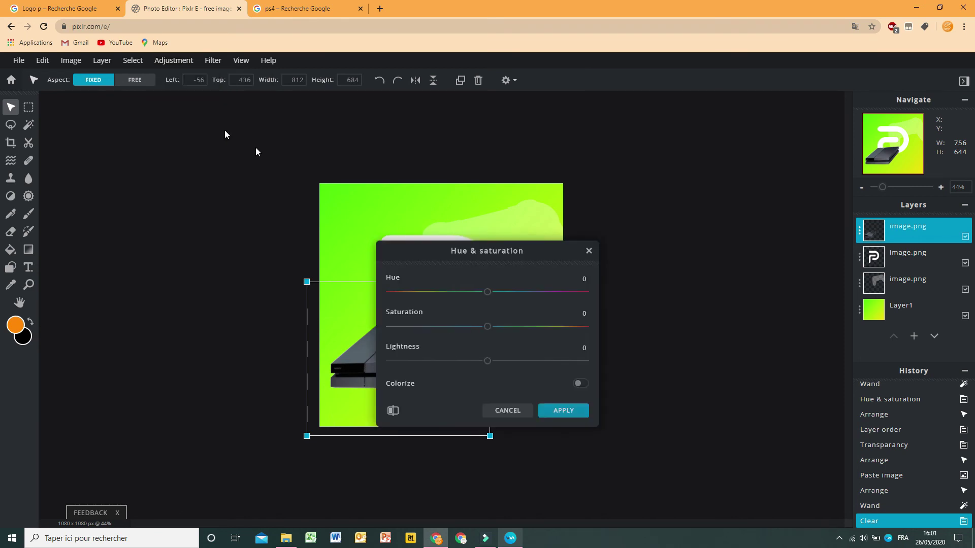
pyautogui.moveTo(636, 376); pyautogui.dragTo(635, 394)
pyautogui.click(584, 409)
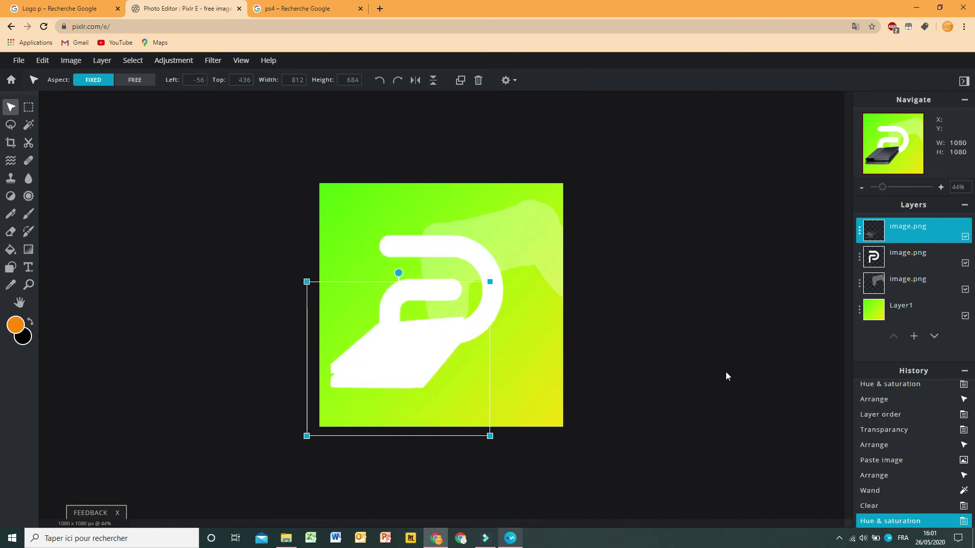
# Set the console layer's transparency to 29 and move it below the P and controller layers
pyautogui.click(906, 227)
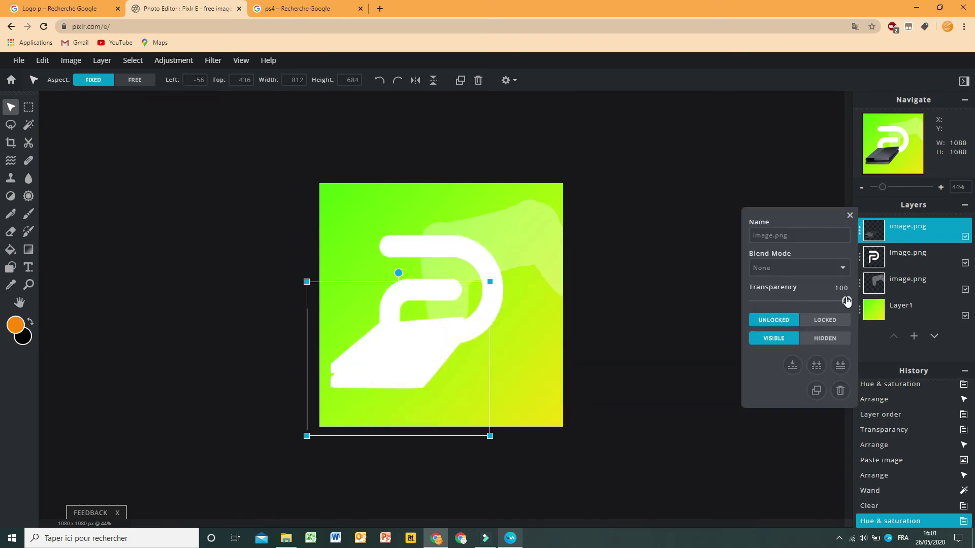
pyautogui.moveTo(847, 301); pyautogui.dragTo(781, 295)
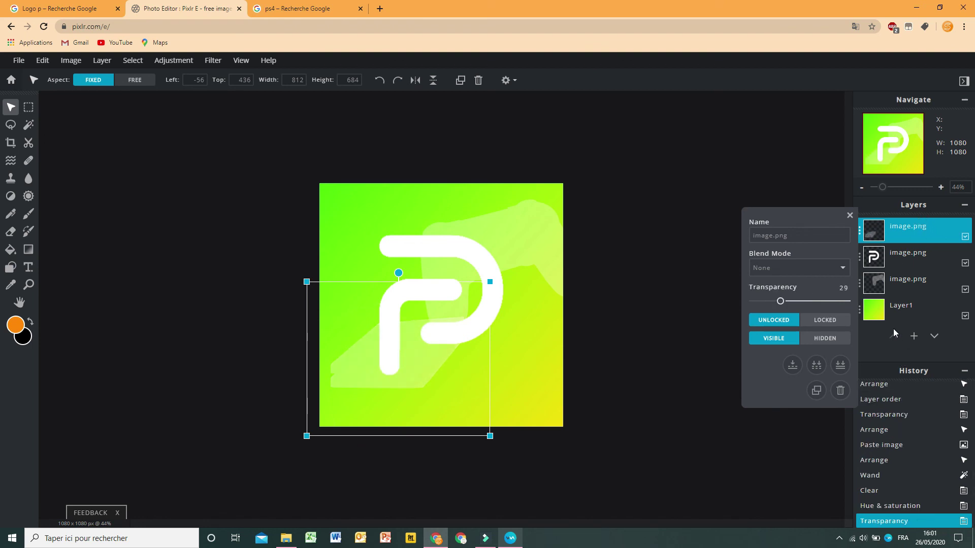
pyautogui.moveTo(904, 231); pyautogui.dragTo(904, 284)
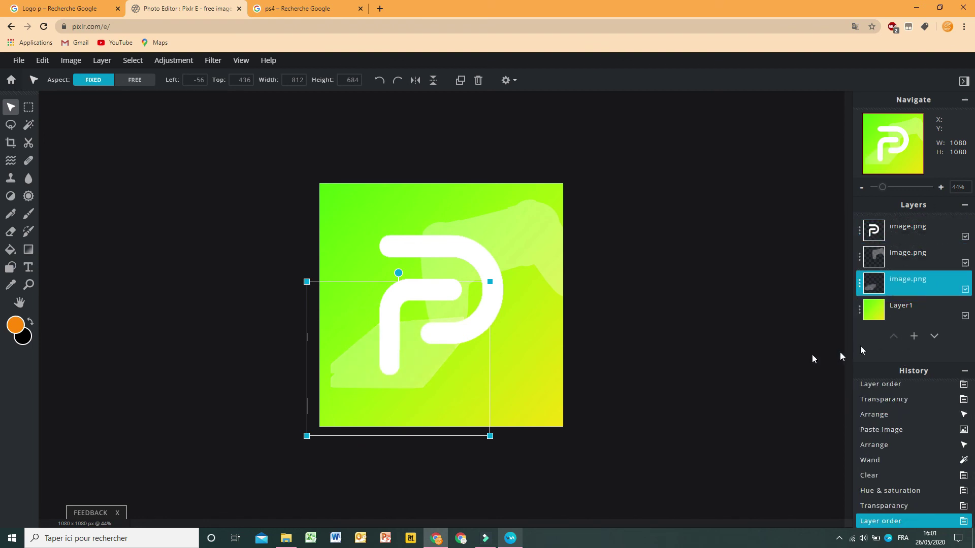
# Move the console silhouette slightly down and the controller silhouette further right toward the canvas edge, then deselect the layers
pyautogui.click(674, 323)
pyautogui.moveTo(331, 377); pyautogui.dragTo(348, 401)
pyautogui.moveTo(544, 227); pyautogui.dragTo(567, 238)
pyautogui.moveTo(427, 401); pyautogui.dragTo(420, 391)
pyautogui.click(514, 355)
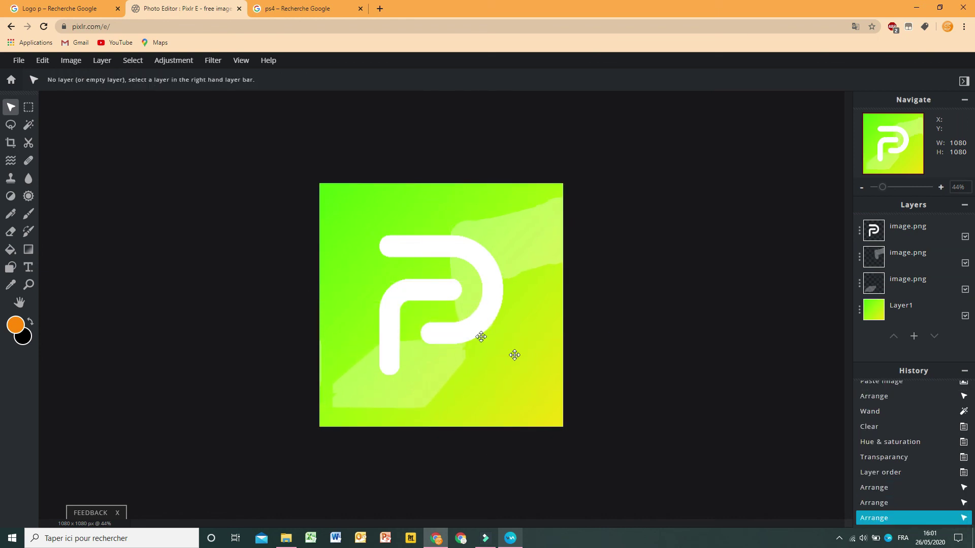